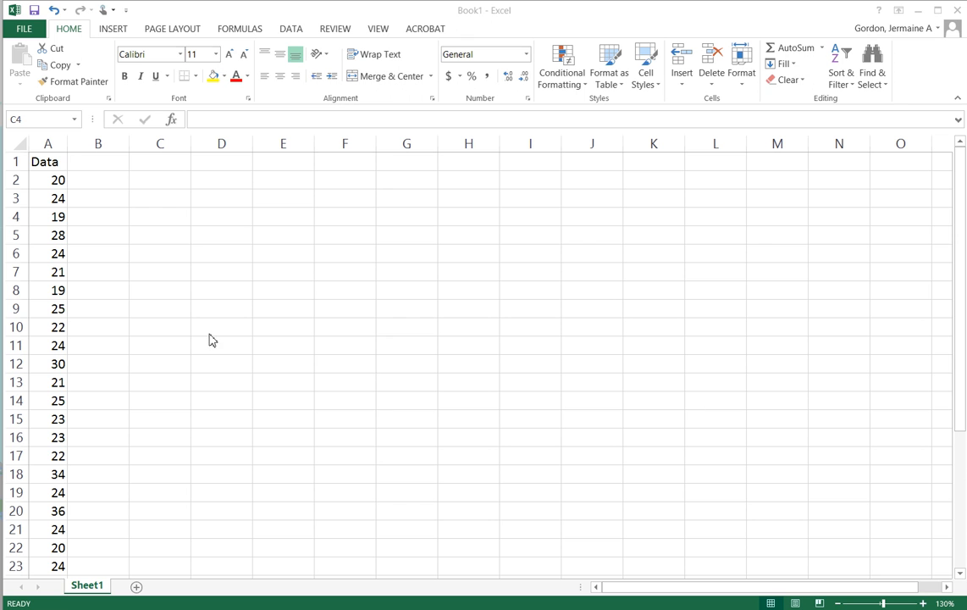
Enter the labels Min, Q1, Med, Q3 and Max in cells B2 through B6
left_click(163, 164)
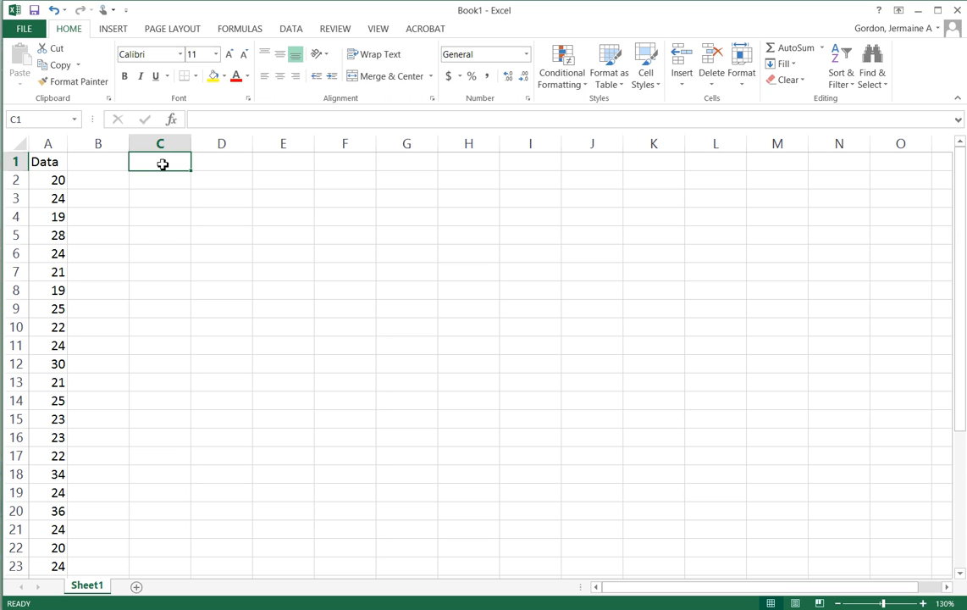
left_click(125, 179)
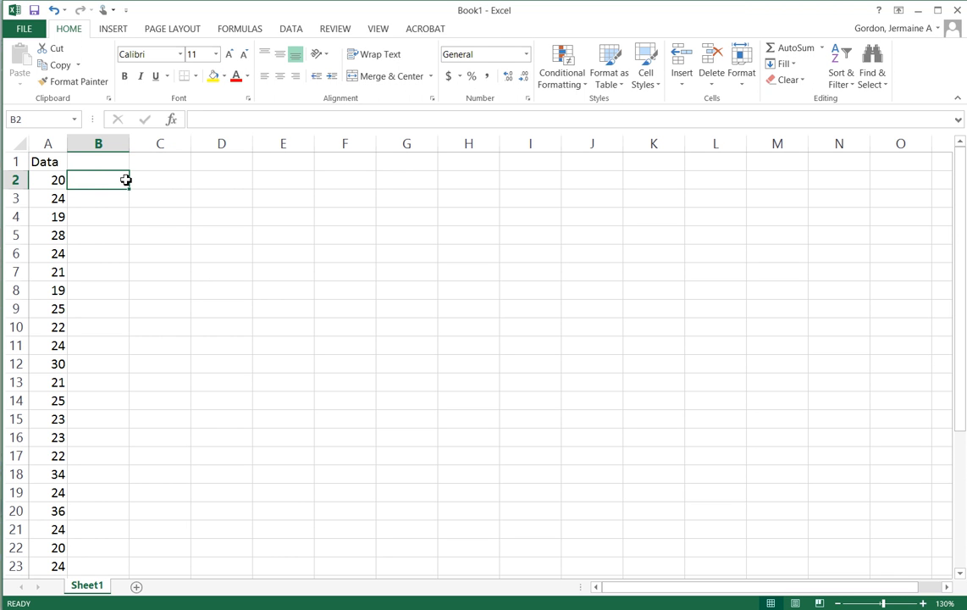
type("Min")
key("Return")
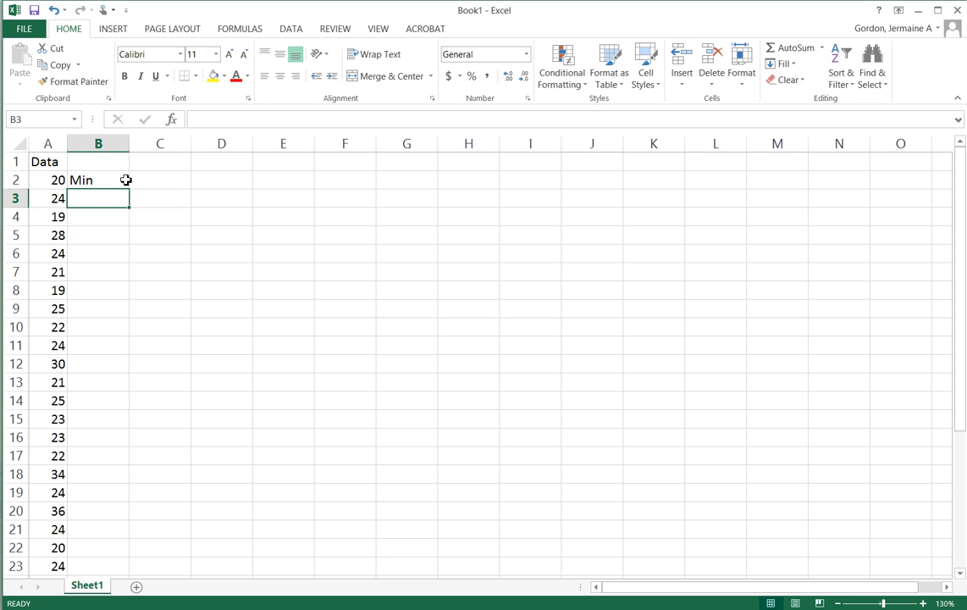
type("Q1")
key("Return")
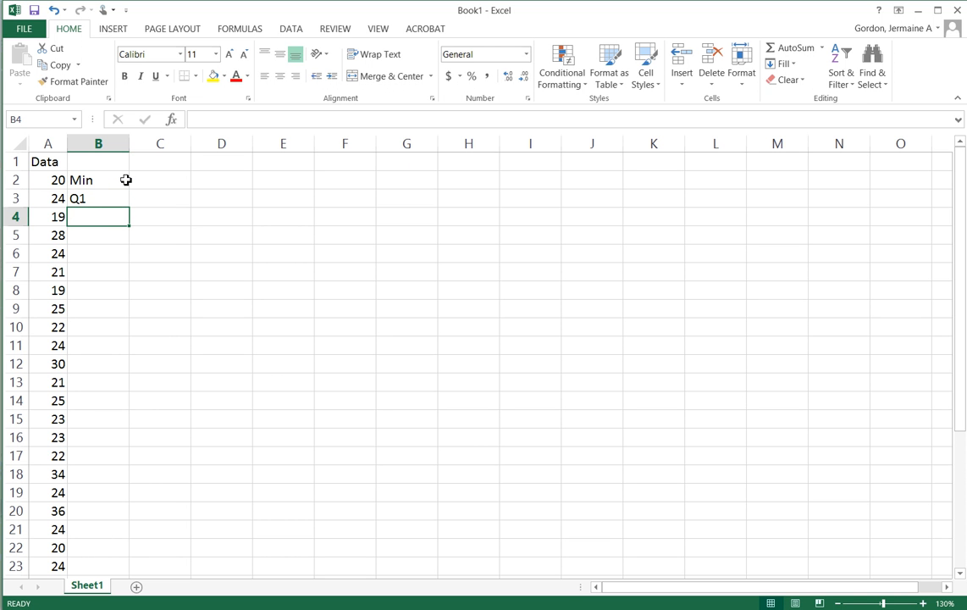
type("Q")
key("BackSpace")
key("BackSpace")
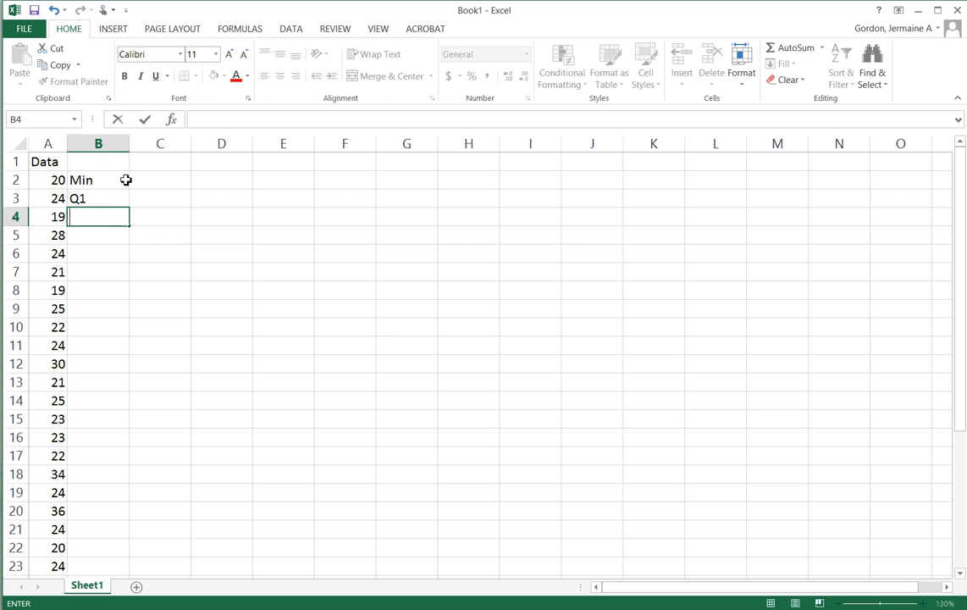
type("Med")
key("Return")
type("Q3")
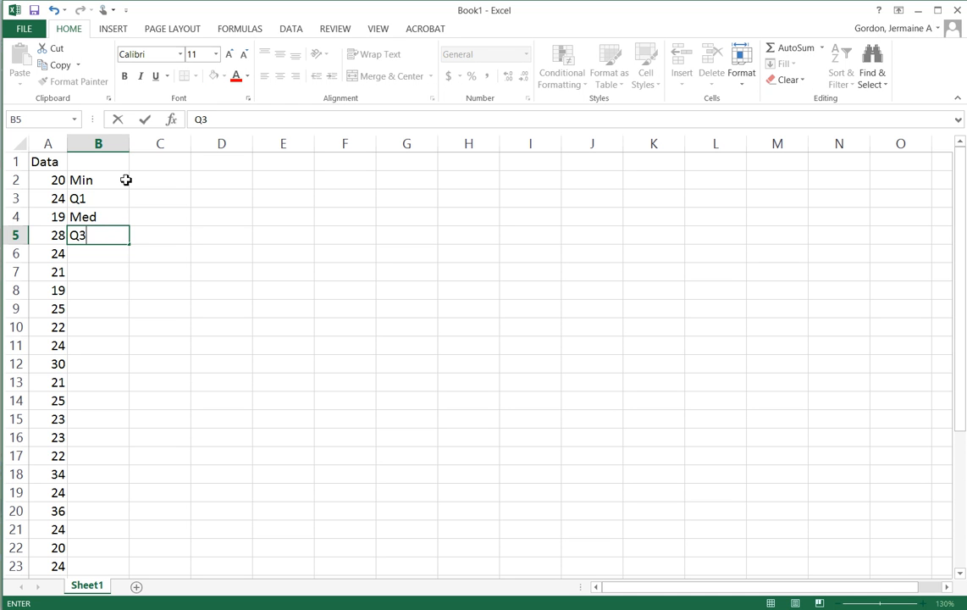
key("Return")
type("Max")
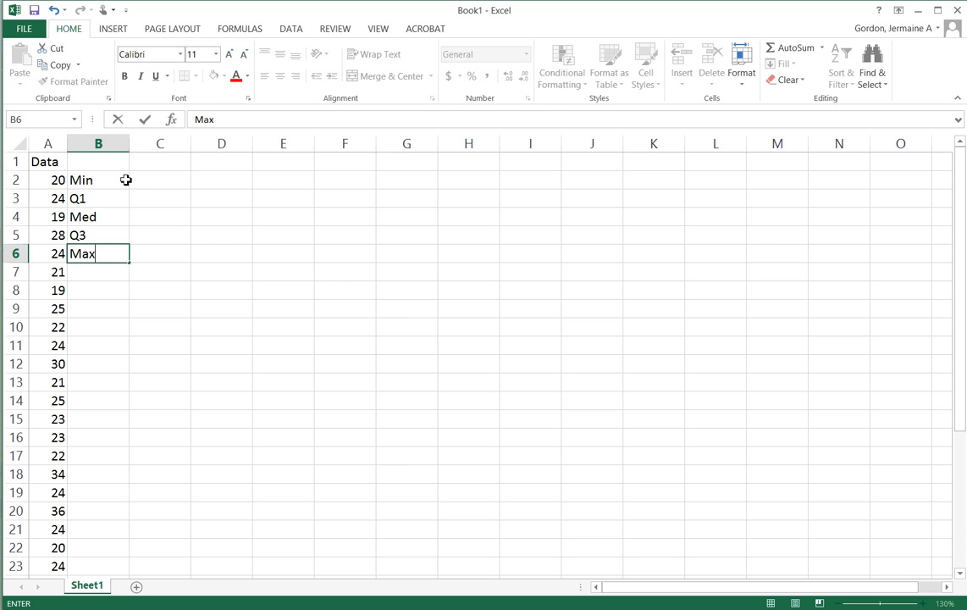
Start a QUARTILE.INC formula in C2 with the data range A2:A34 as its array
left_click(158, 182)
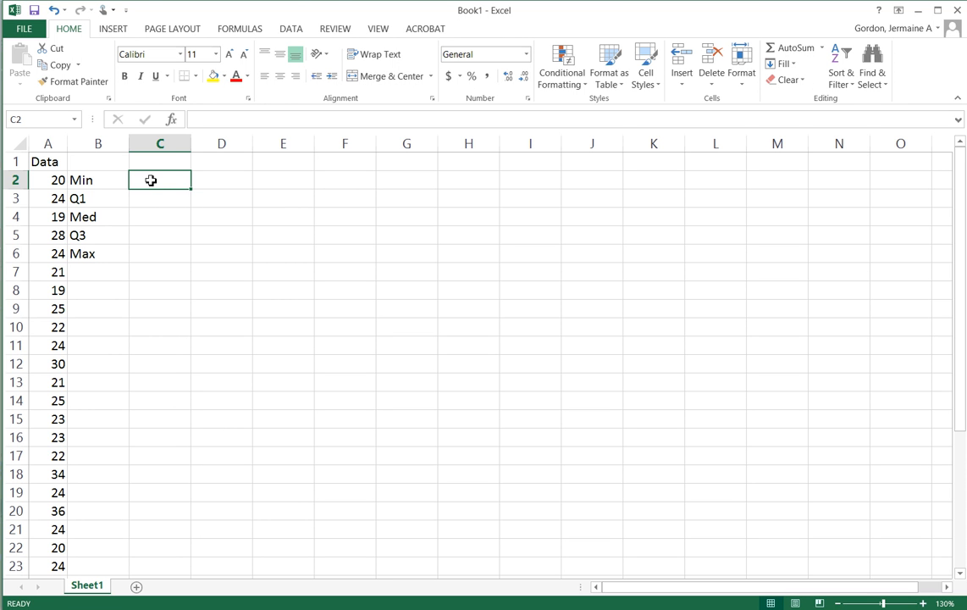
type("=")
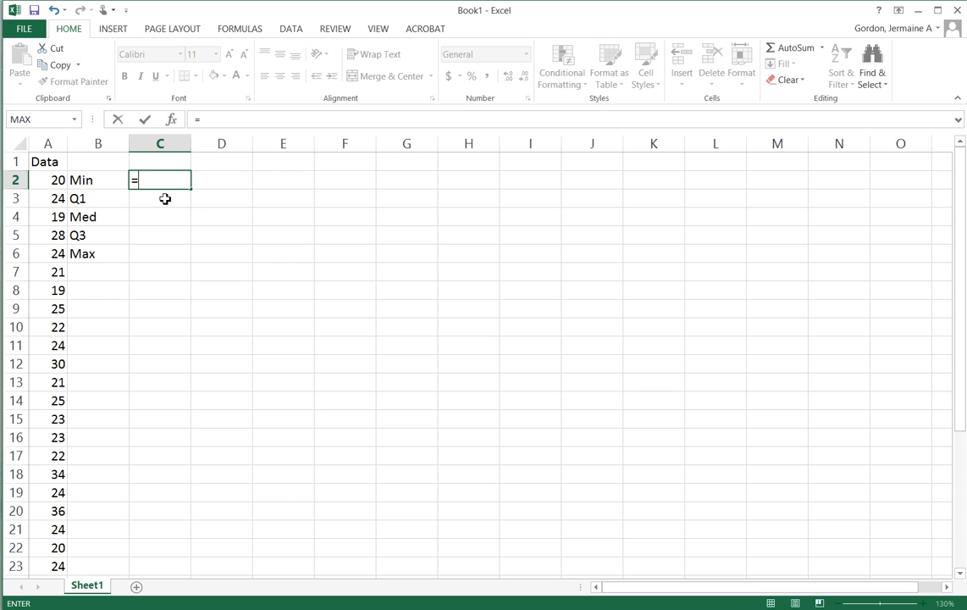
type("Q")
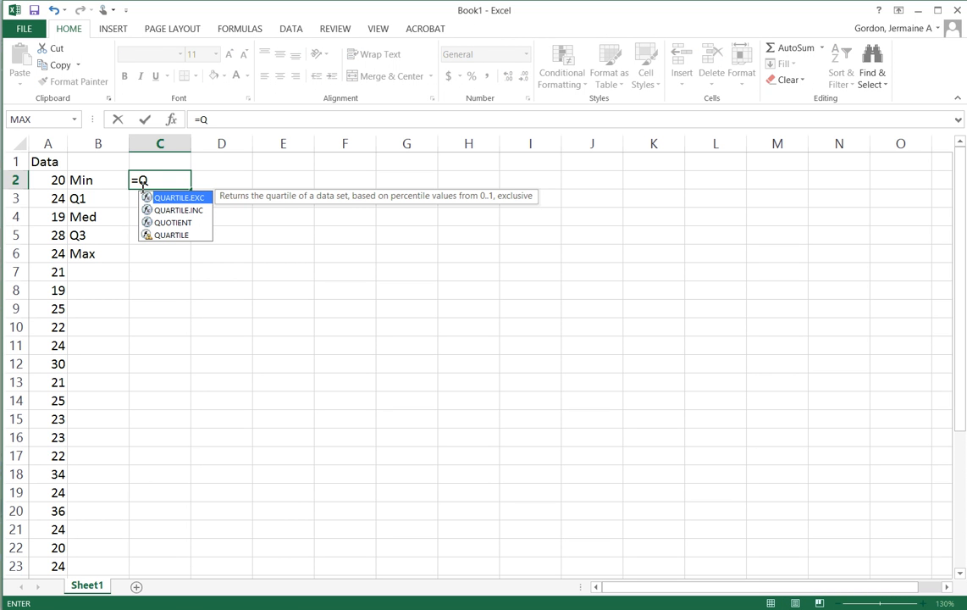
left_click(184, 213)
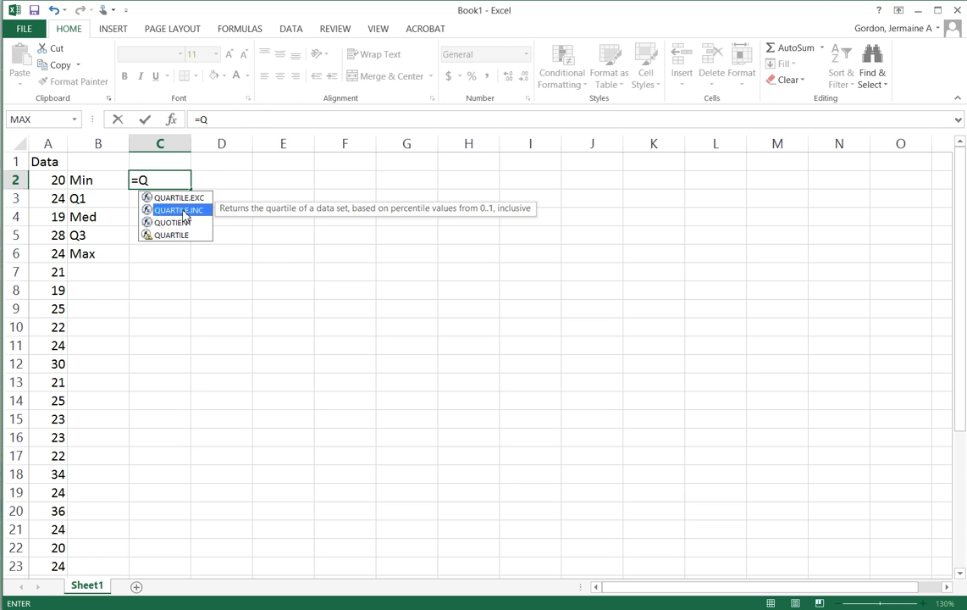
double_click(183, 214)
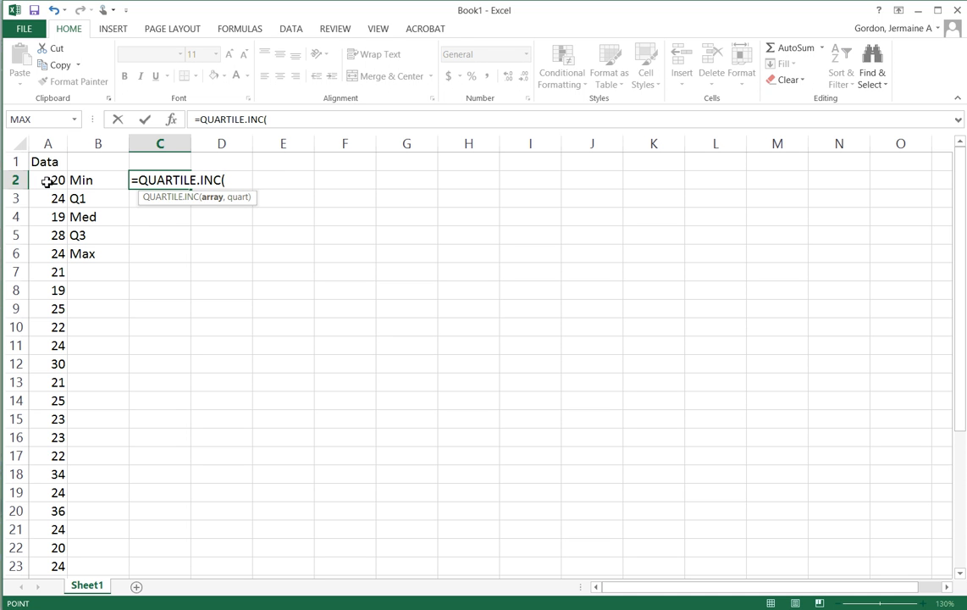
left_click_drag(48, 180, 41, 544)
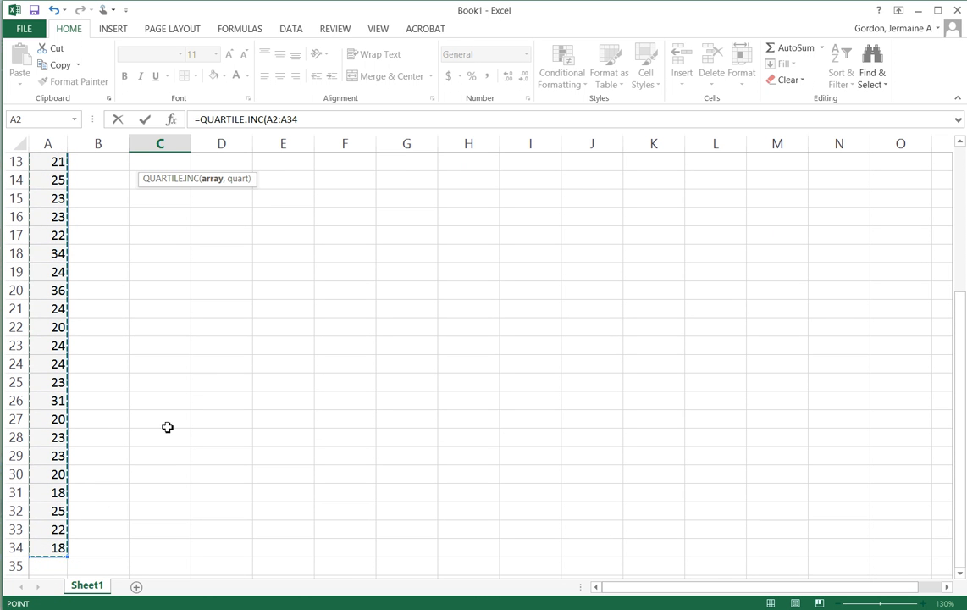
Lock the range rows as A$2:A$34 and complete the C2 formula with quart argument 0 for the minimum
left_click(275, 120)
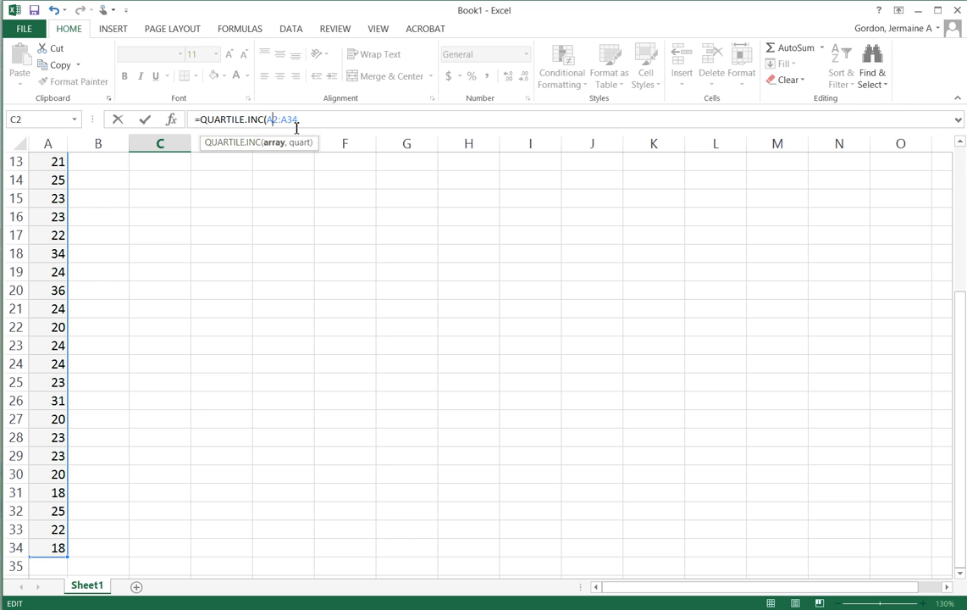
type("$")
left_click(302, 120)
type("$34,")
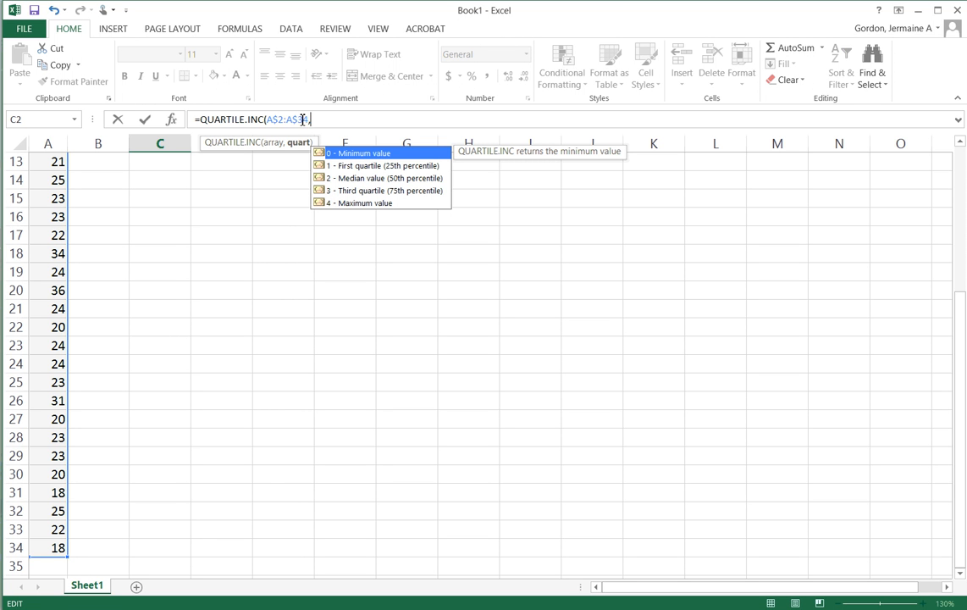
type("0)")
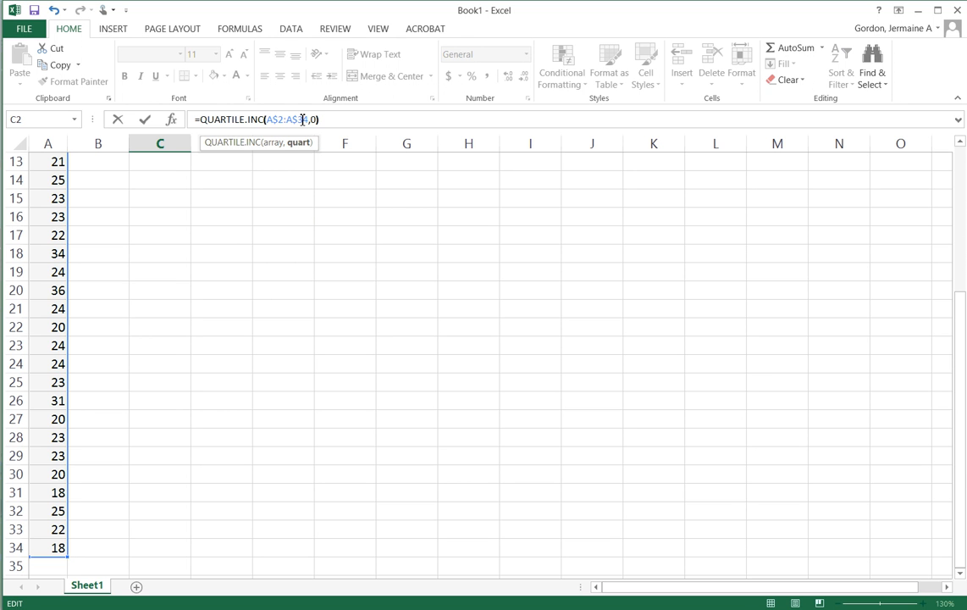
key("Return")
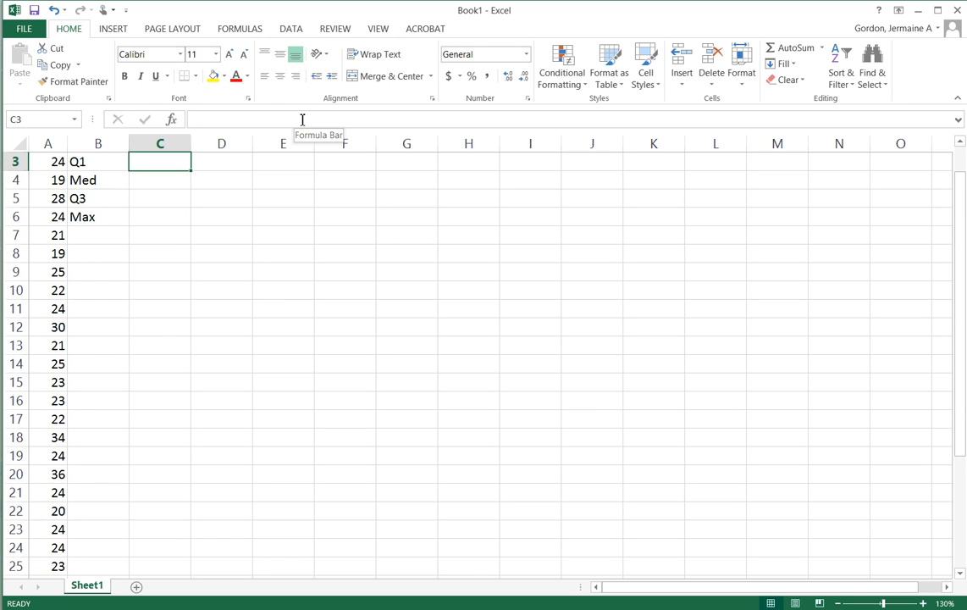
scroll(279, 241, "up", 1)
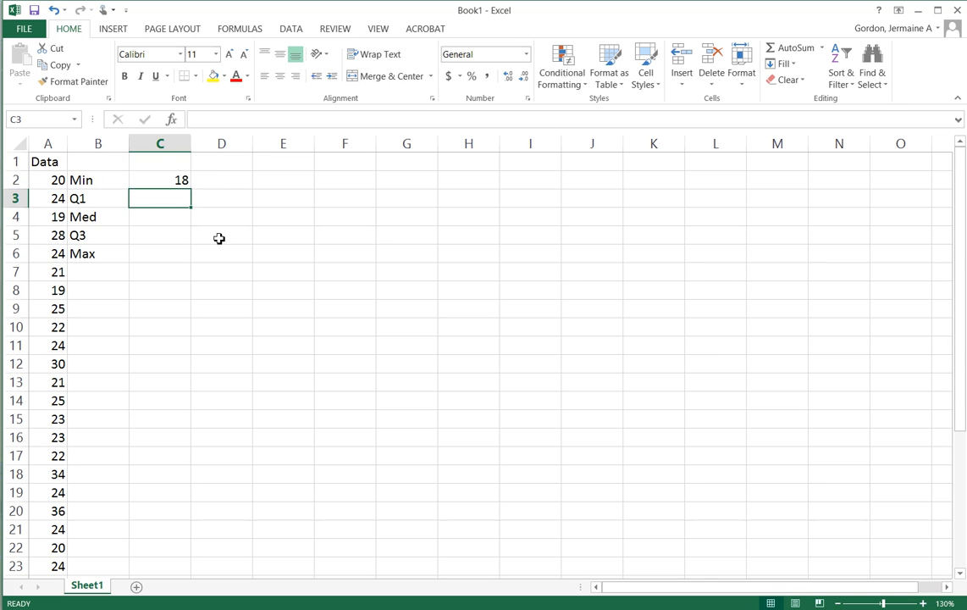
Fill the minimum formula from C2 down through C6
left_click(180, 182)
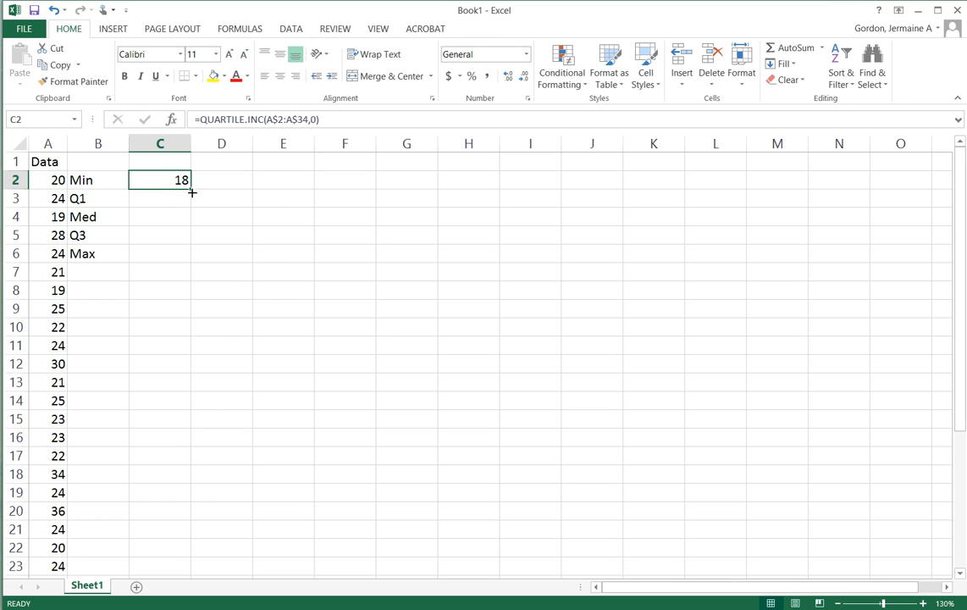
left_click_drag(193, 191, 197, 262)
left_click(227, 233)
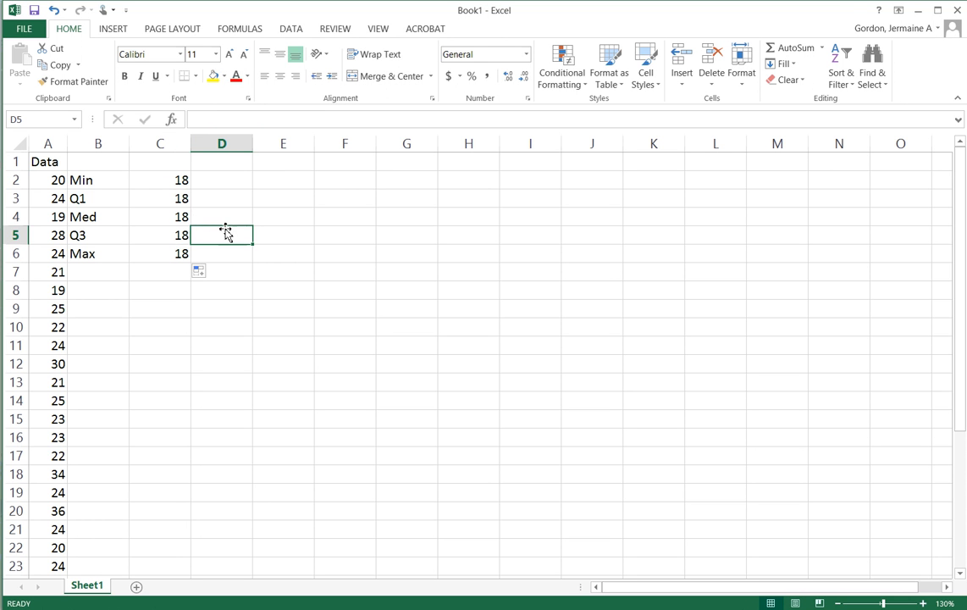
Set the quart argument of the formula in C3 to 1 for the first quartile
left_click(180, 199)
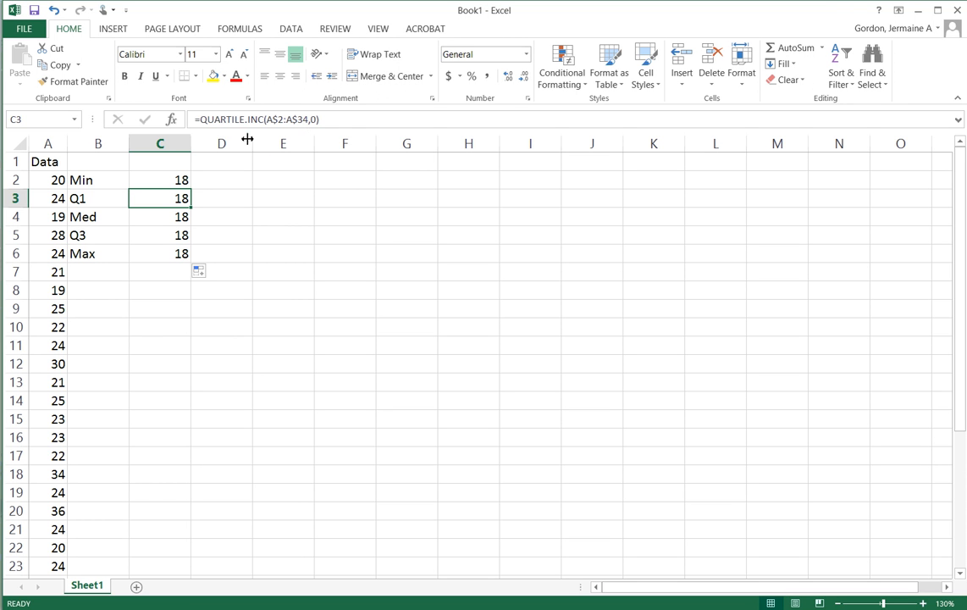
left_click(181, 180)
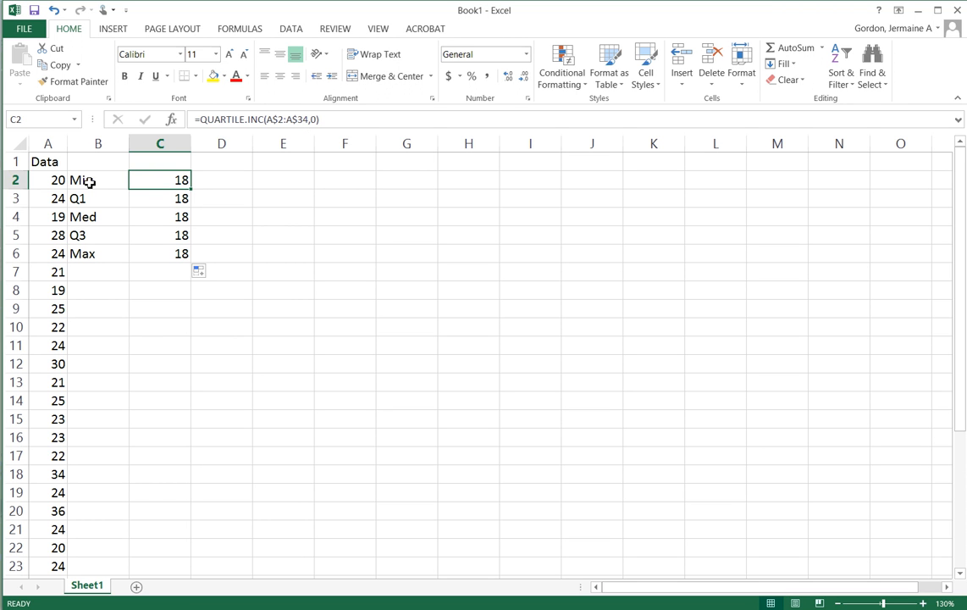
left_click(168, 197)
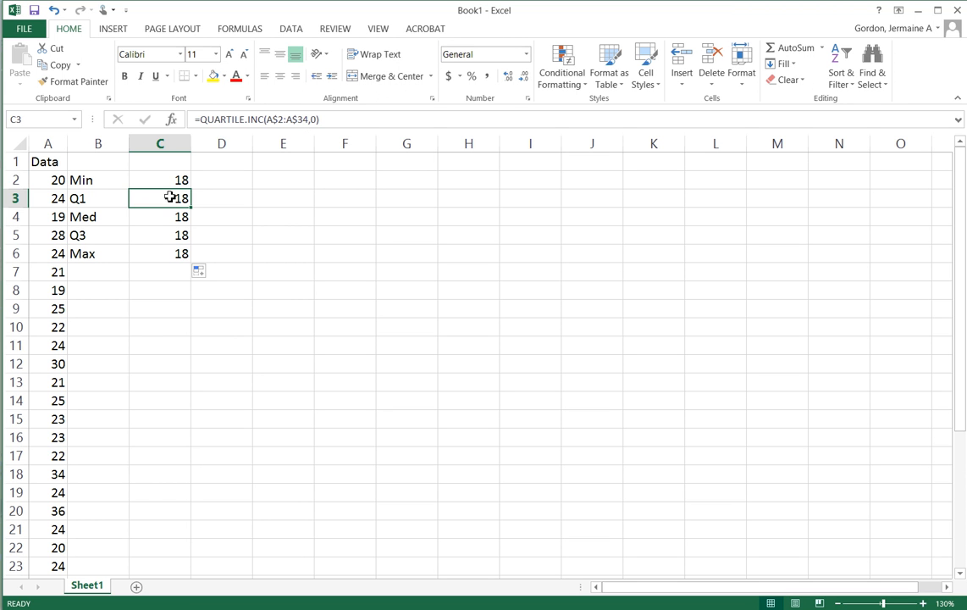
left_click(334, 125)
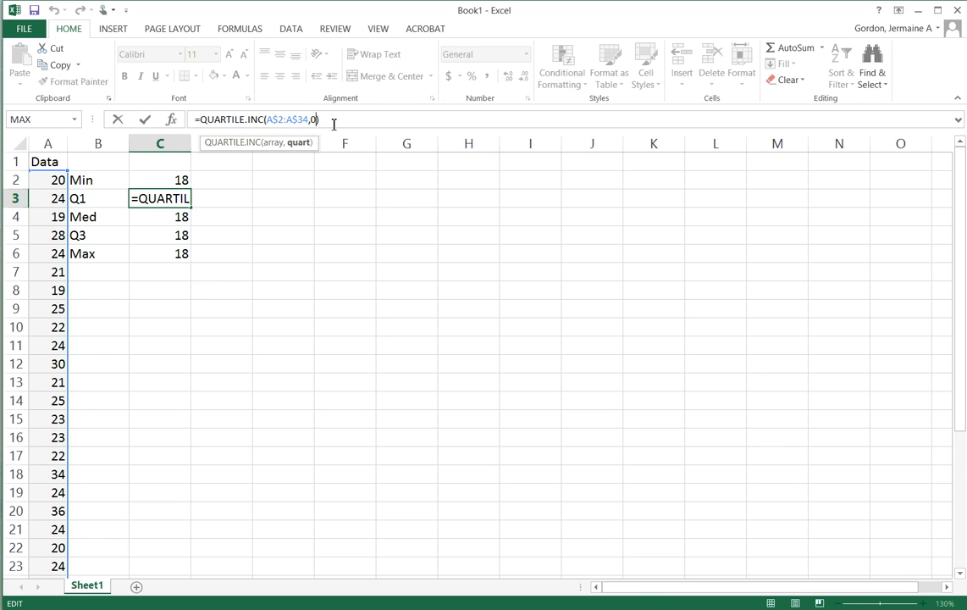
key("BackSpace")
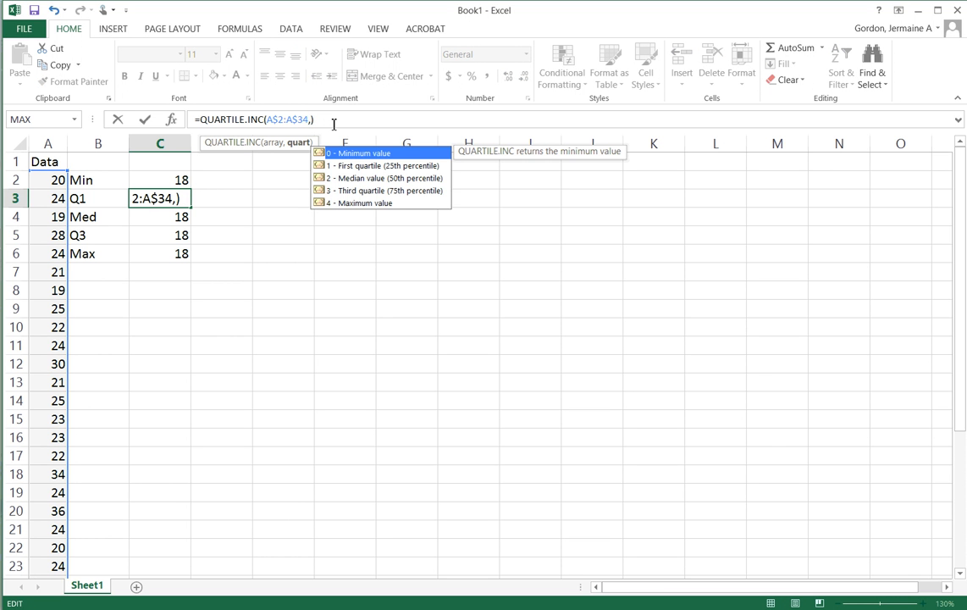
type("1")
key("Return")
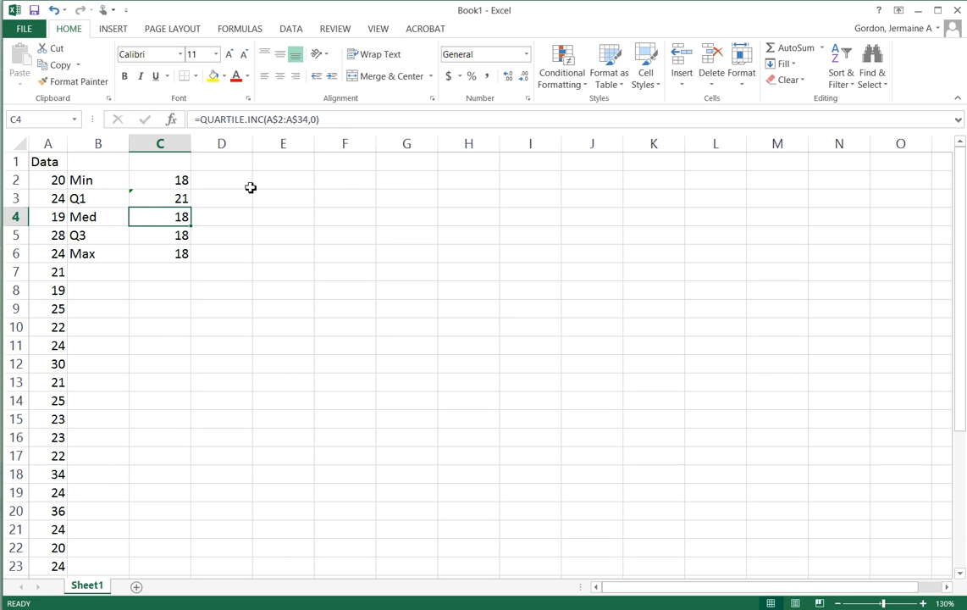
Set the quart argument of the formula in C4 to 2 for the median
left_click(319, 119)
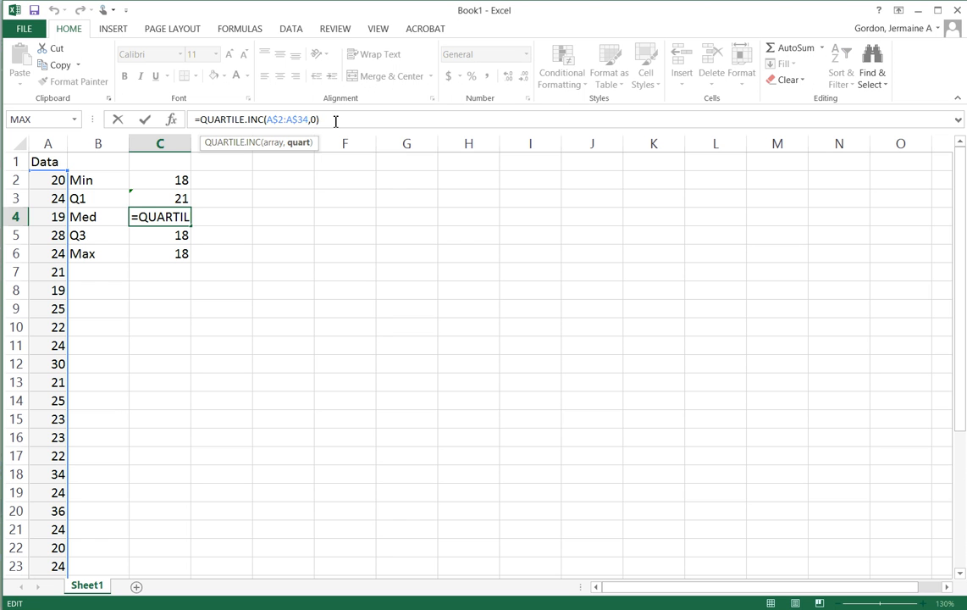
key("BackSpace")
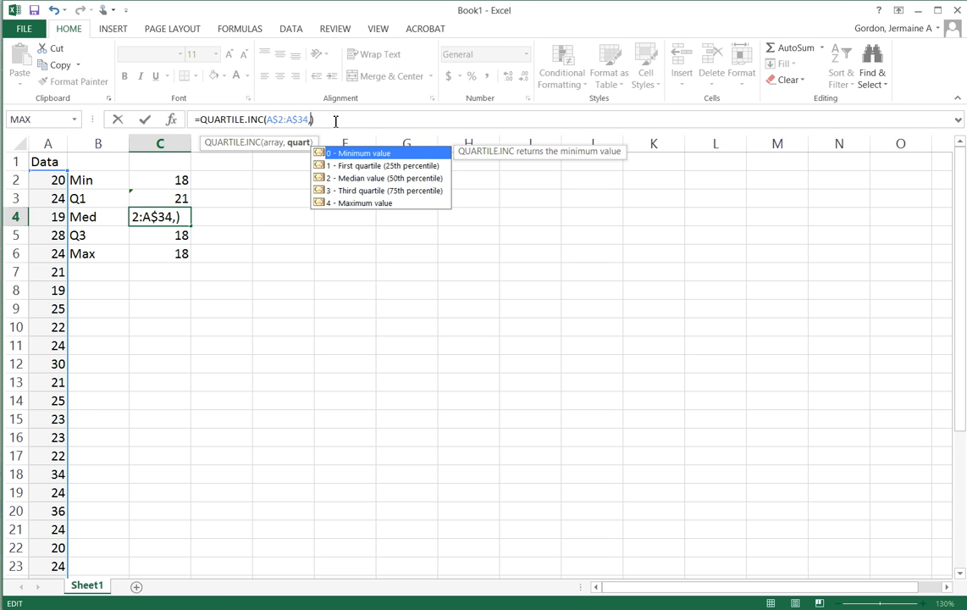
type("2")
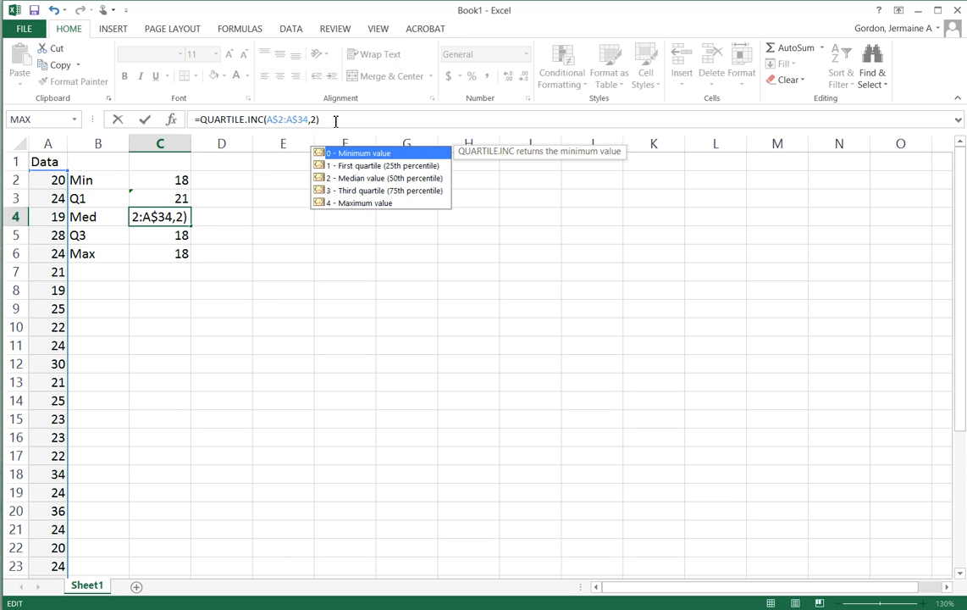
key("Return")
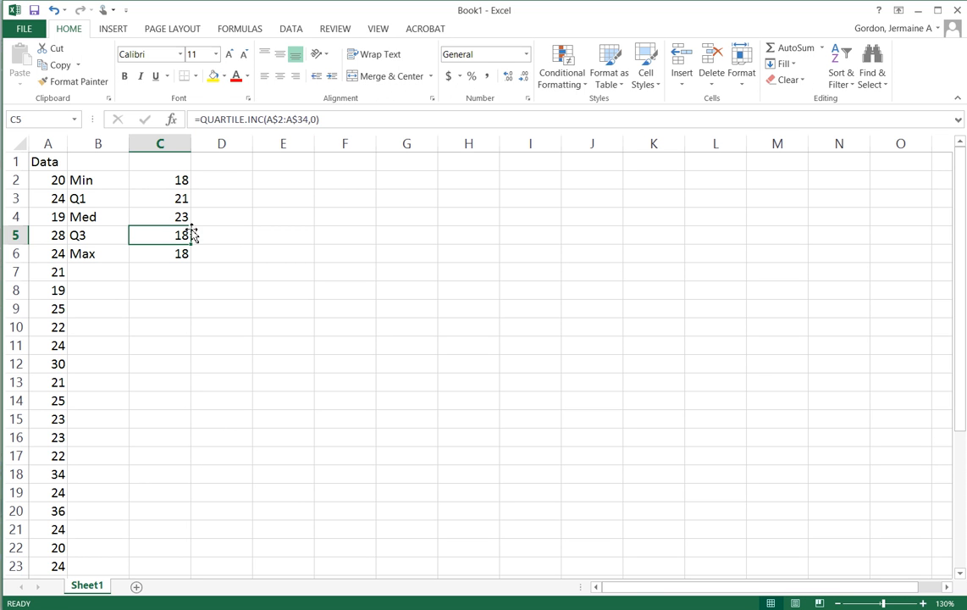
Set the quart argument of the formula in C5 to 3 for the third quartile
left_click(320, 123)
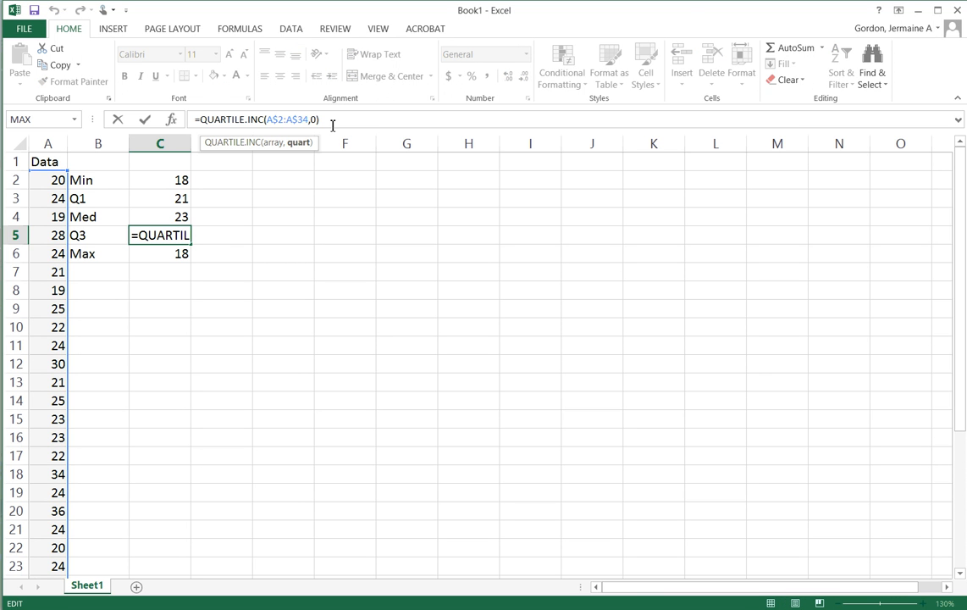
key("BackSpace")
key("BackSpace")
type("3)")
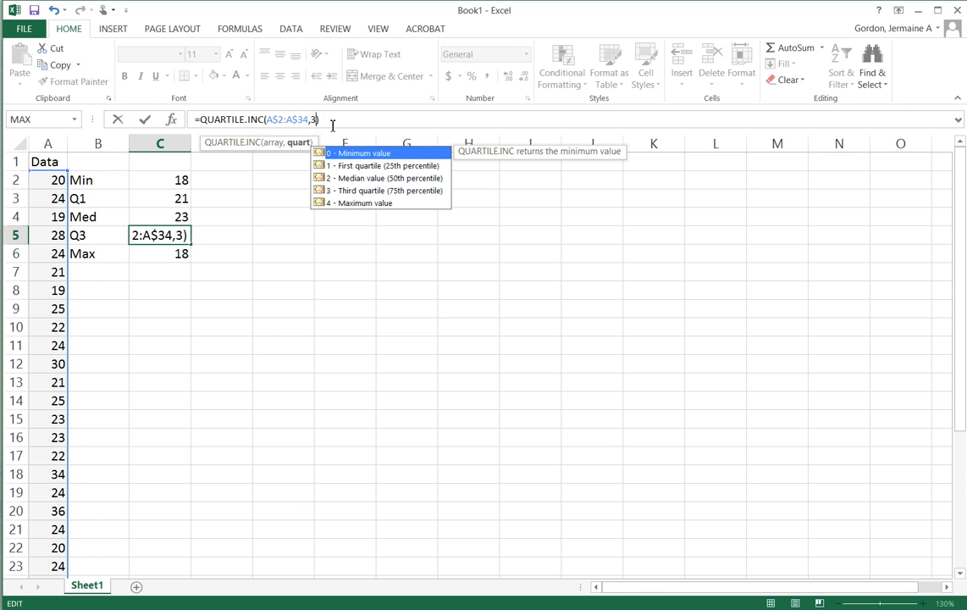
key("Return")
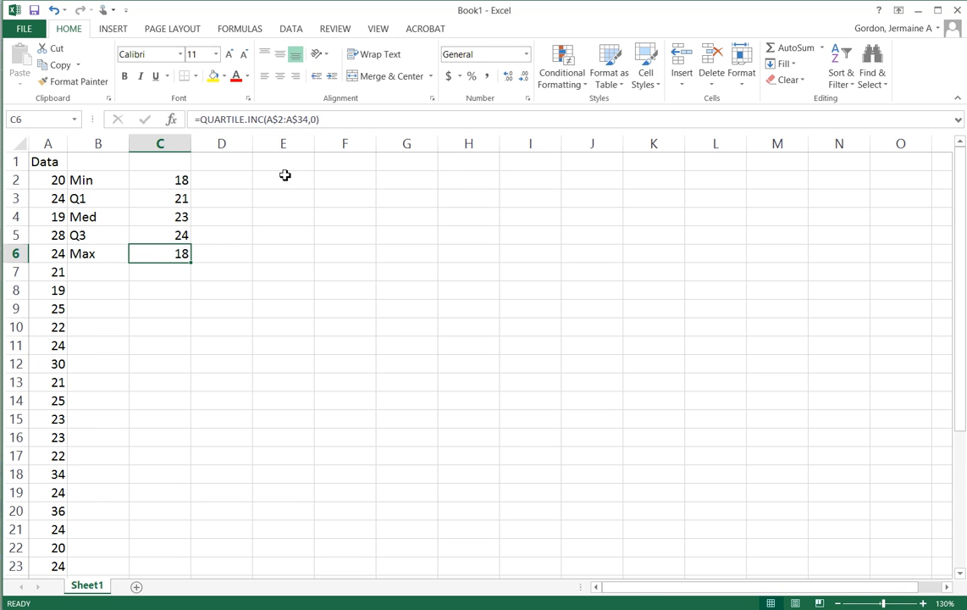
Set the quart argument of the formula in C6 to 4 for the maximum
left_click(360, 124)
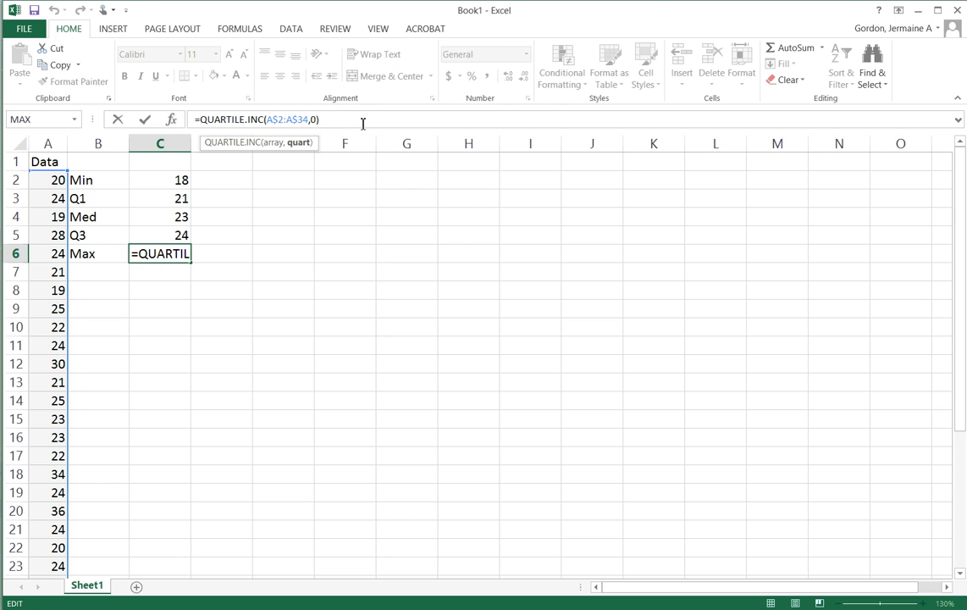
key("Left")
key("BackSpace")
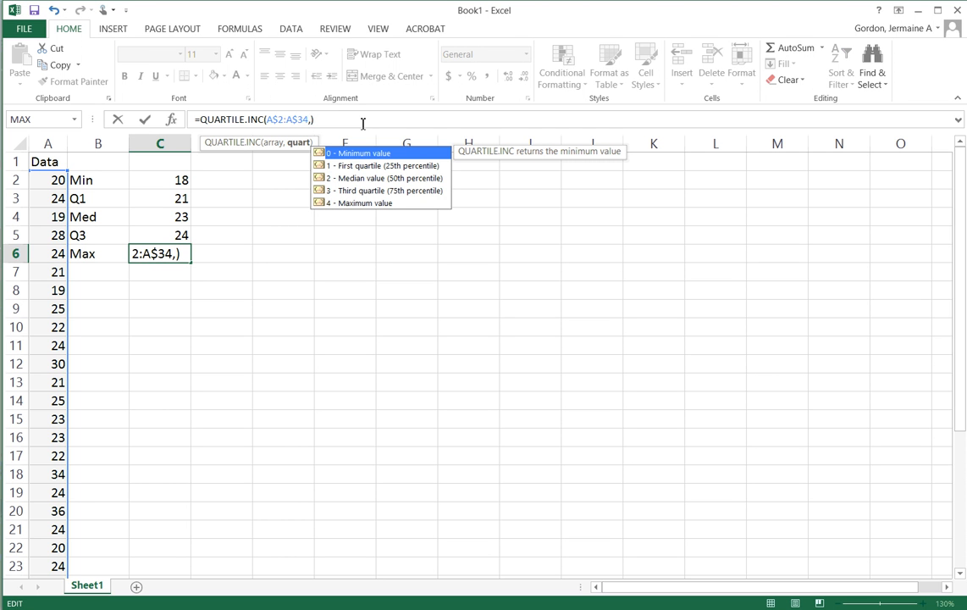
type("4")
key("Return")
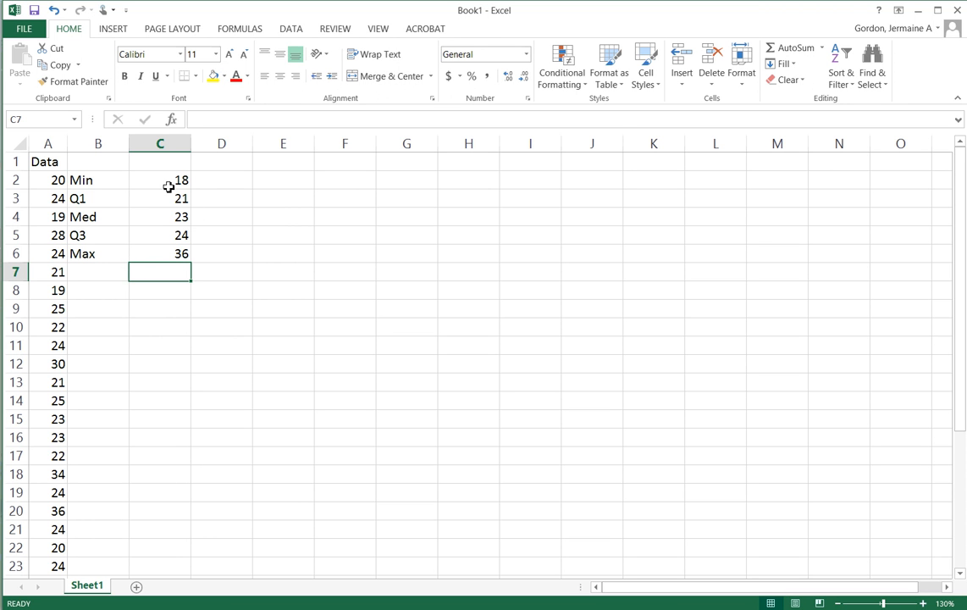
Enter the heading "Differences" in D1
left_click(230, 163)
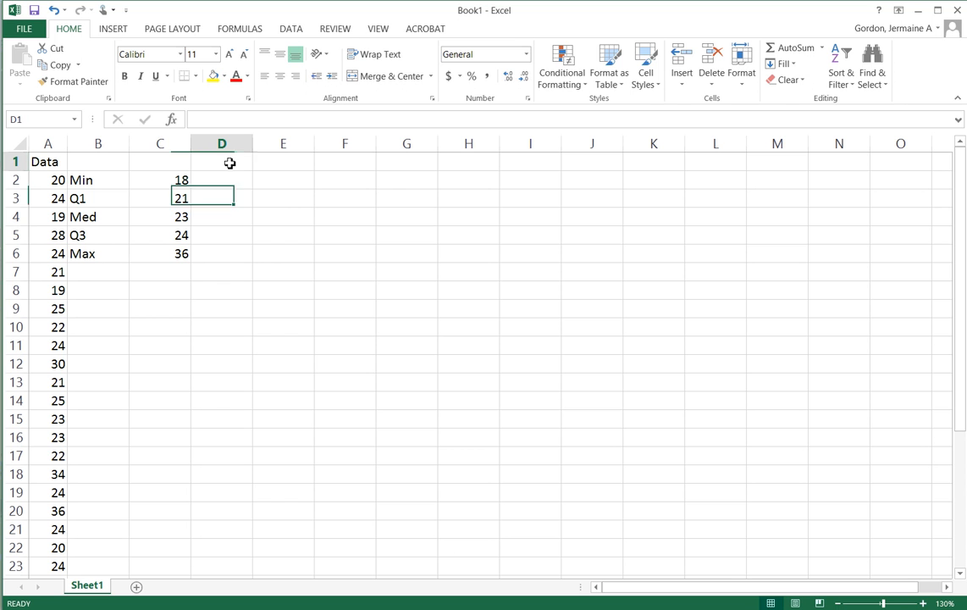
type("D")
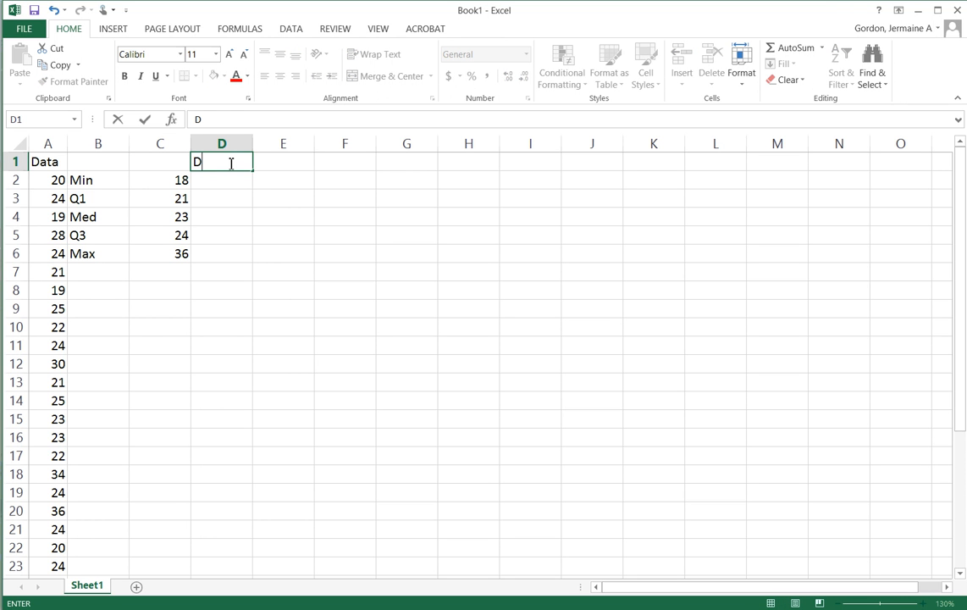
type("ifferences")
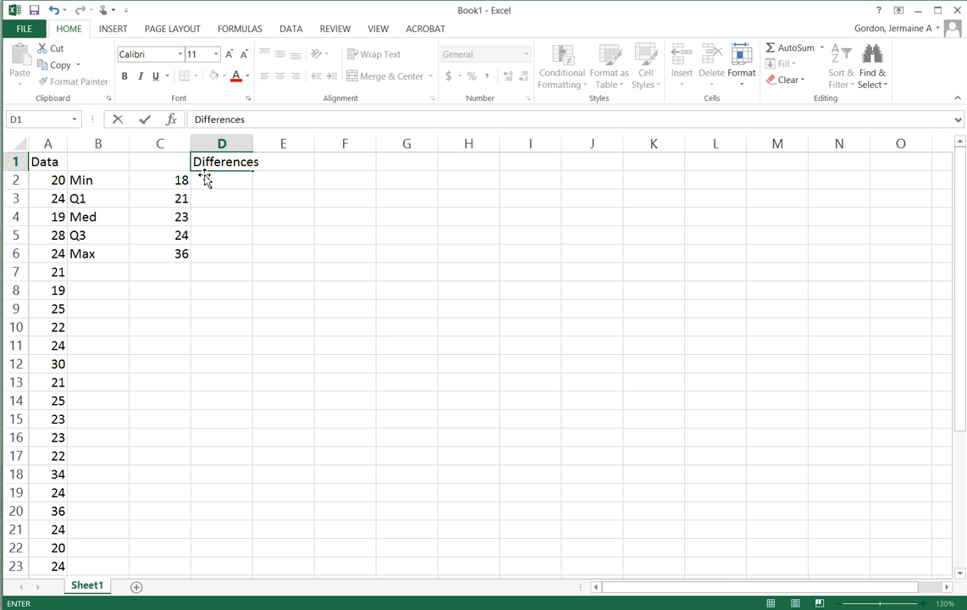
left_click(220, 183)
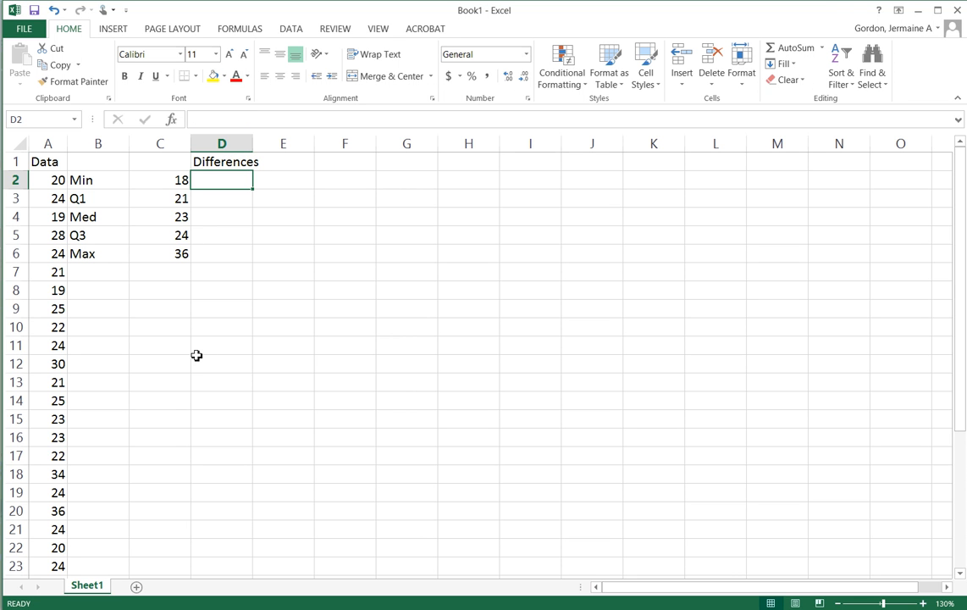
left_click(175, 181)
left_click(212, 178)
left_click(140, 182)
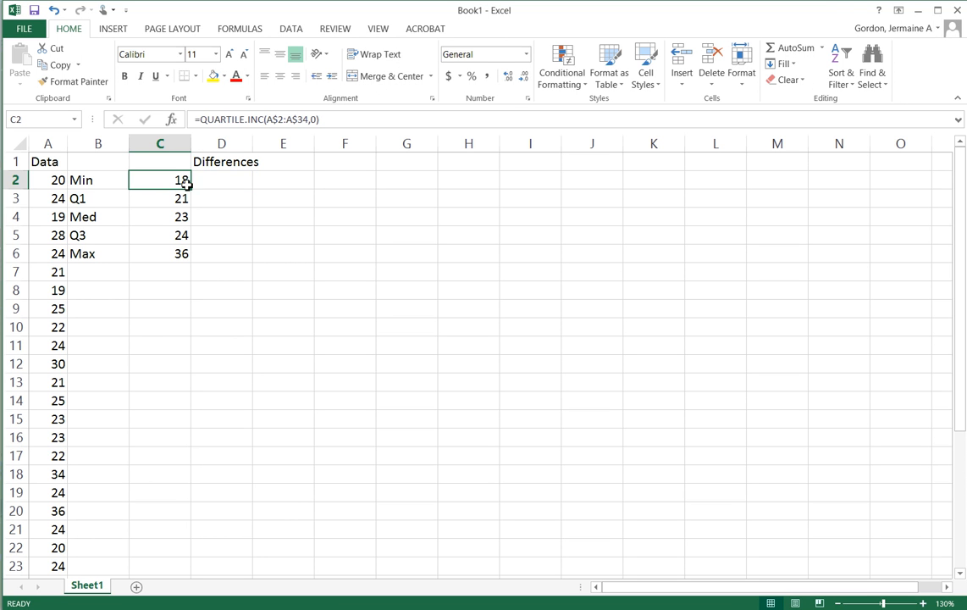
left_click_drag(191, 190, 233, 197)
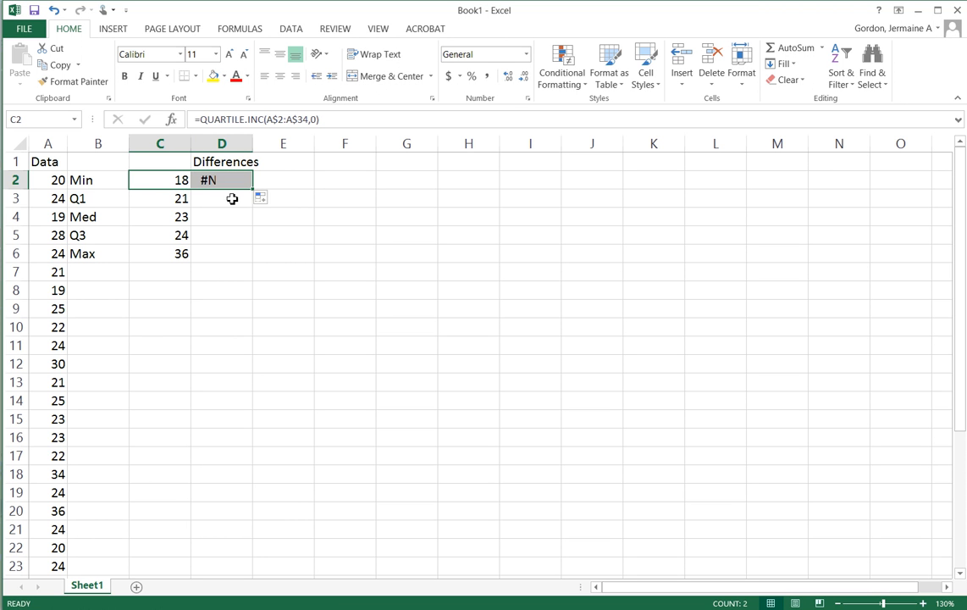
left_click(225, 184)
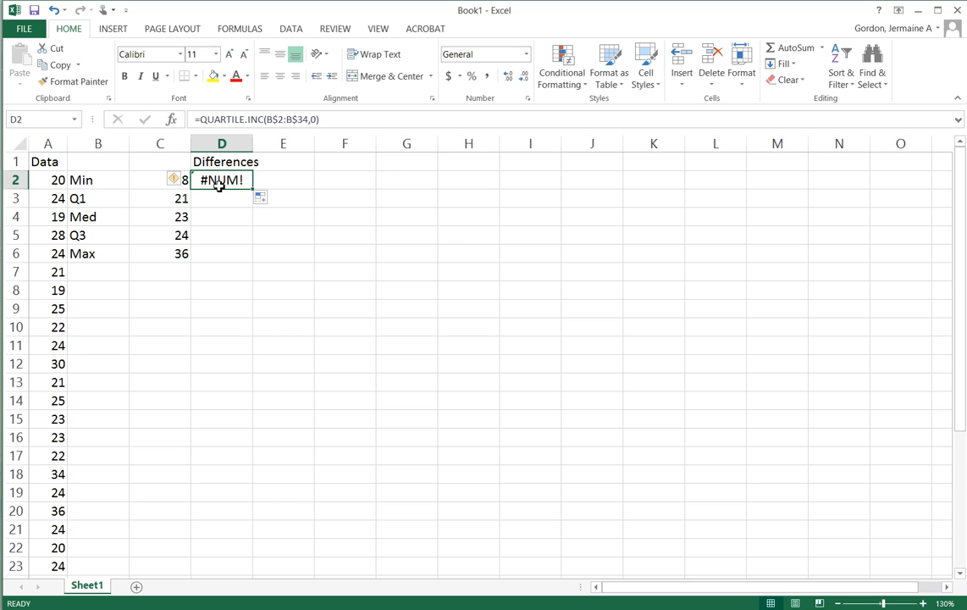
key("Delete")
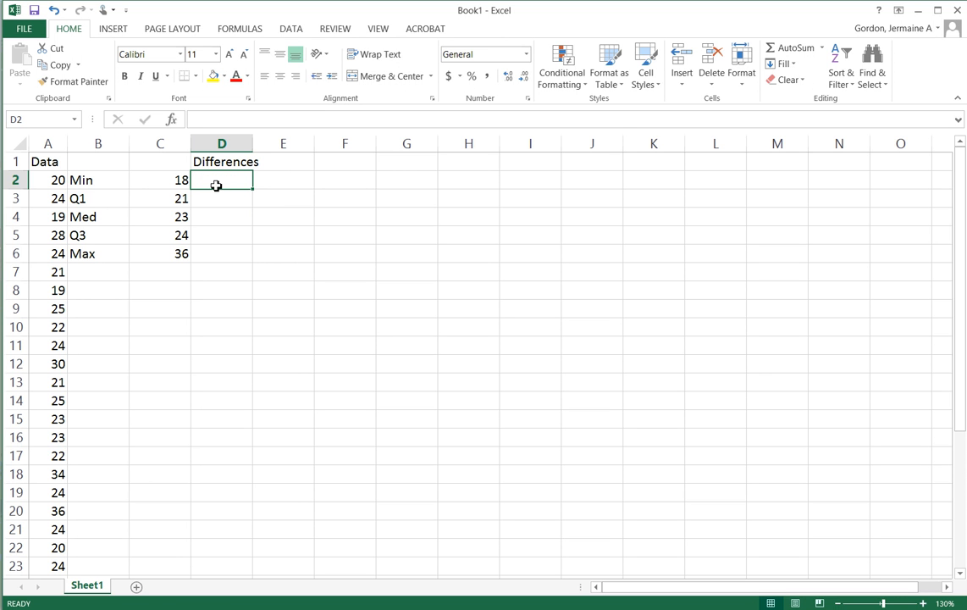
Enter the minimum as the constant 18 in D2 under the Differences heading
type("18")
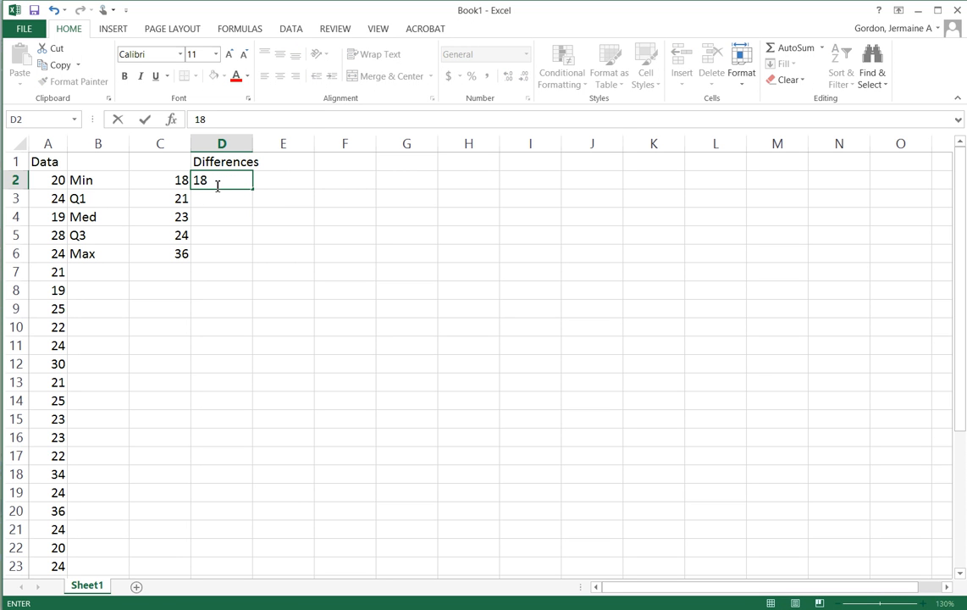
key("Return")
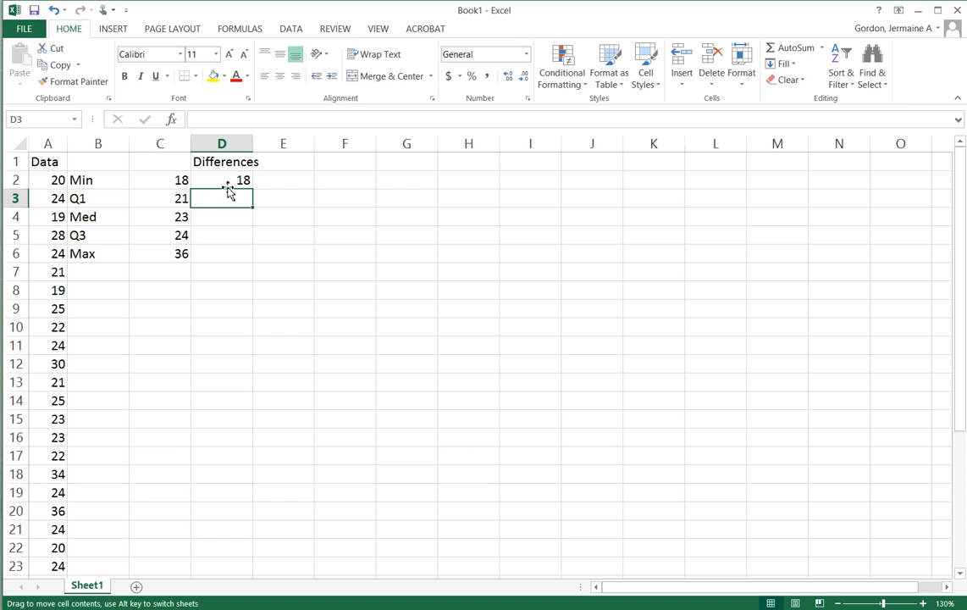
left_click(232, 177)
Enter the formula =C3-C2 in D3 to calculate the difference between Q1 and the minimum
left_click(212, 199)
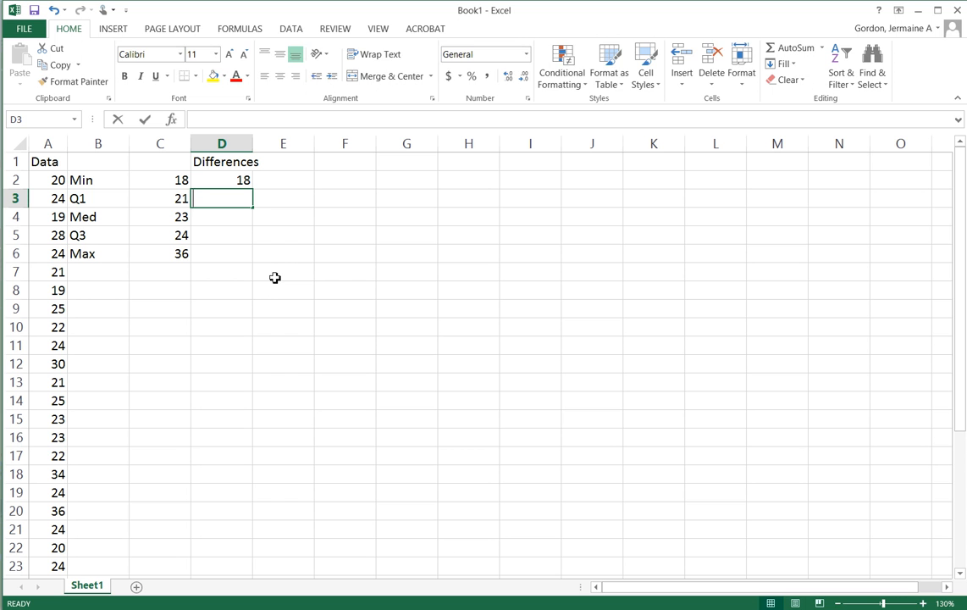
type("=")
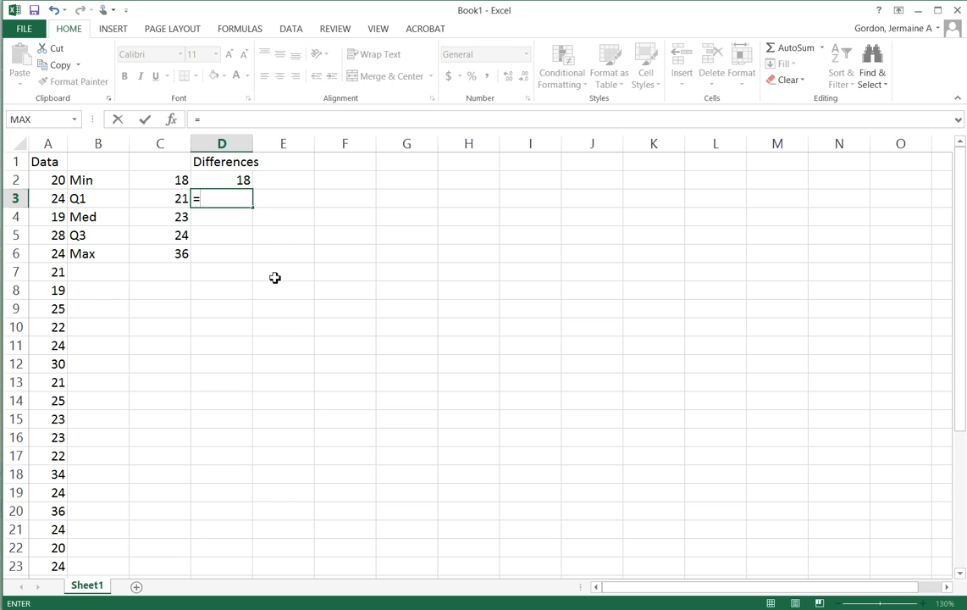
left_click(176, 202)
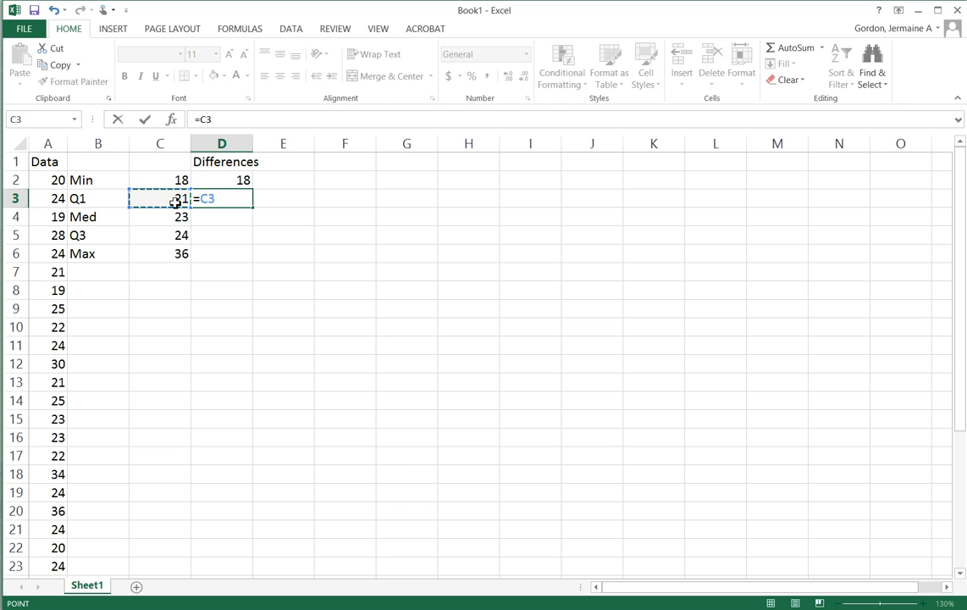
type("-")
left_click(172, 179)
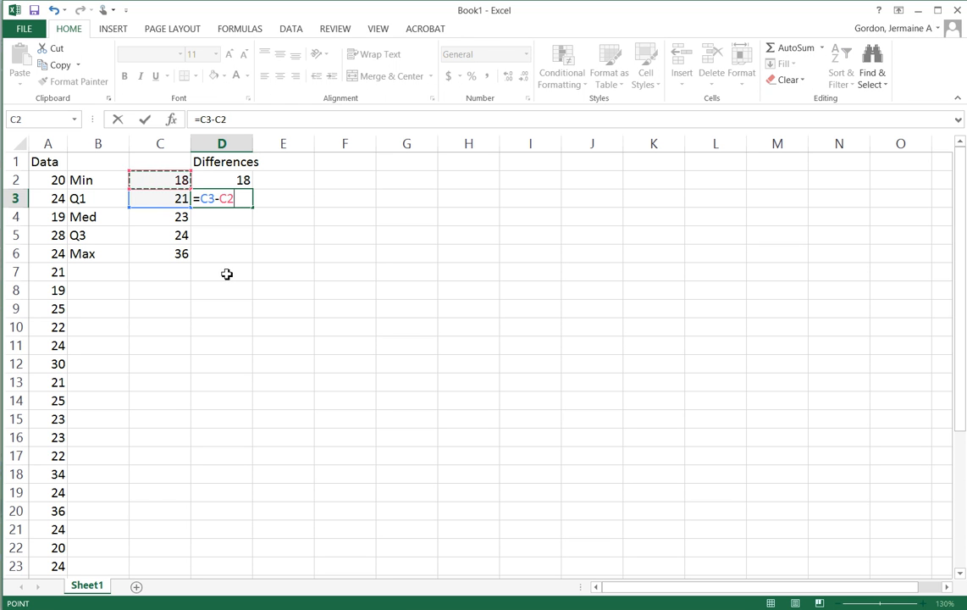
key("Return")
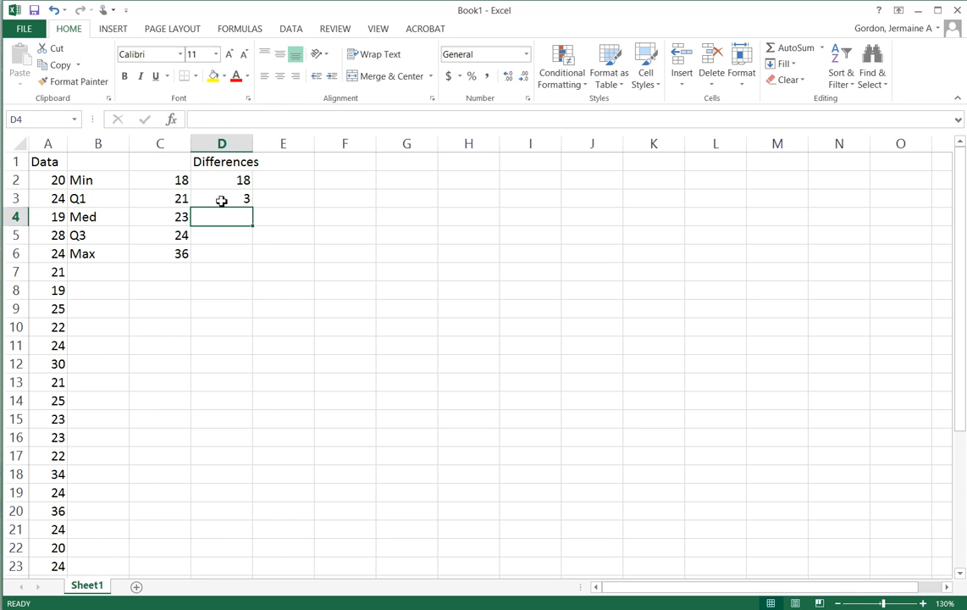
Fill the difference formula from D3 down through D6
left_click(236, 199)
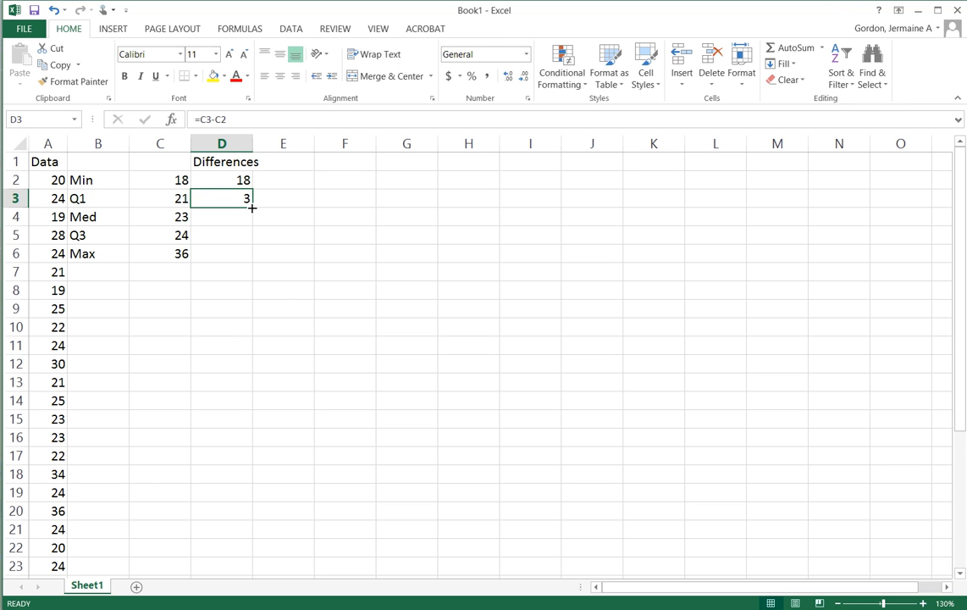
left_click_drag(251, 208, 252, 259)
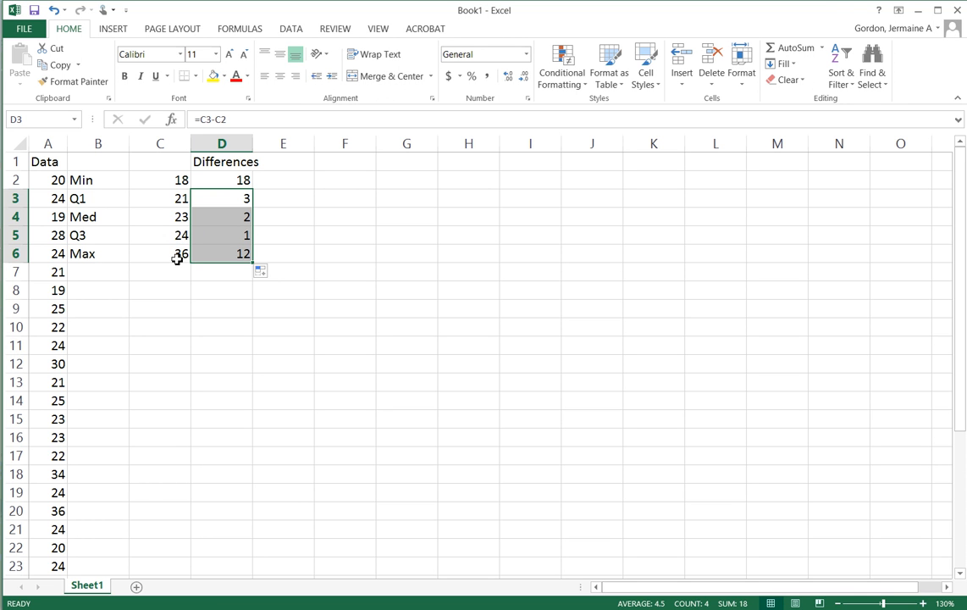
left_click(214, 312)
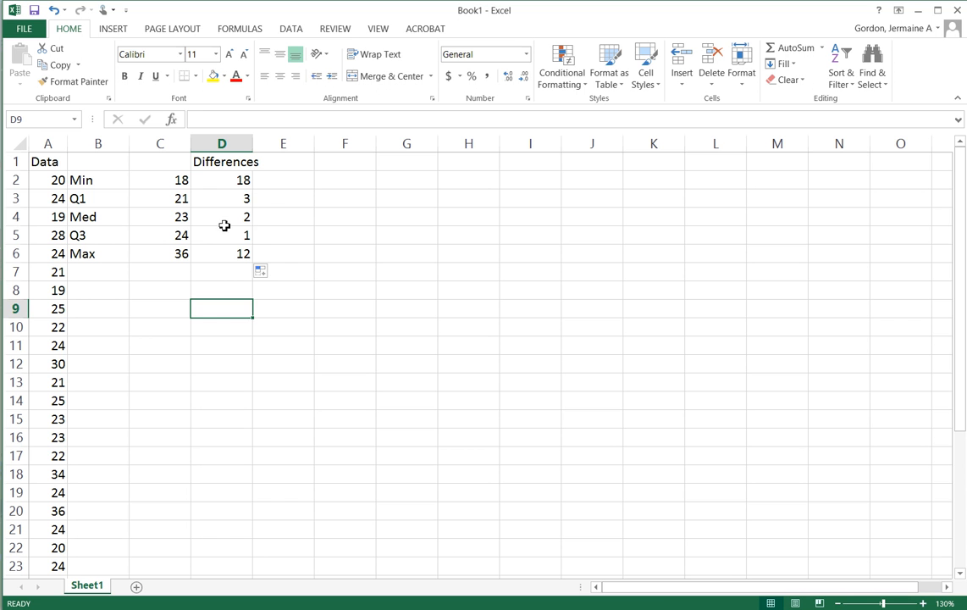
Insert a Stacked Bar chart from the differences in D2:D6, using the variant that stacks each value as its own series in one bar
left_click_drag(222, 180, 220, 256)
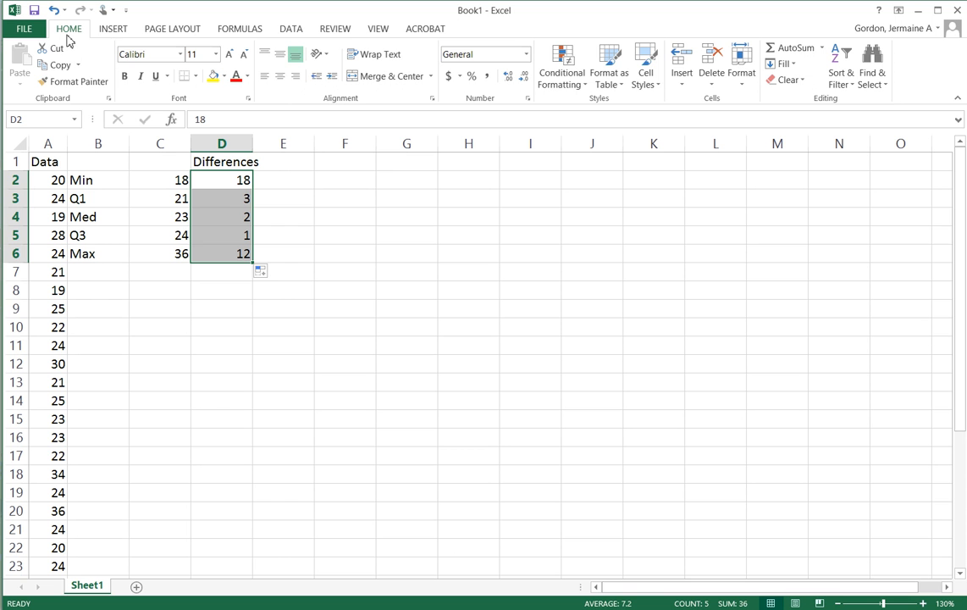
left_click(117, 29)
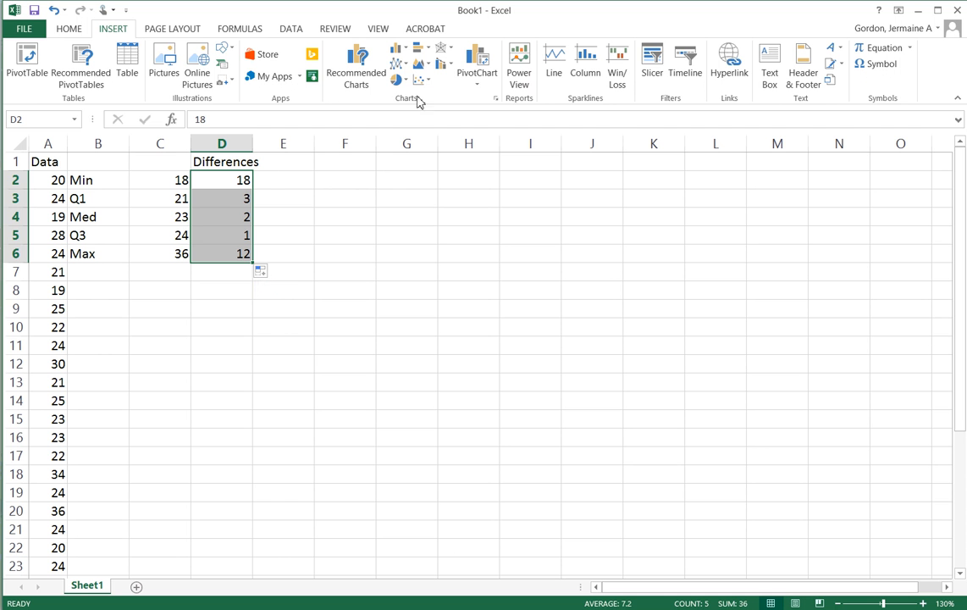
left_click(496, 103)
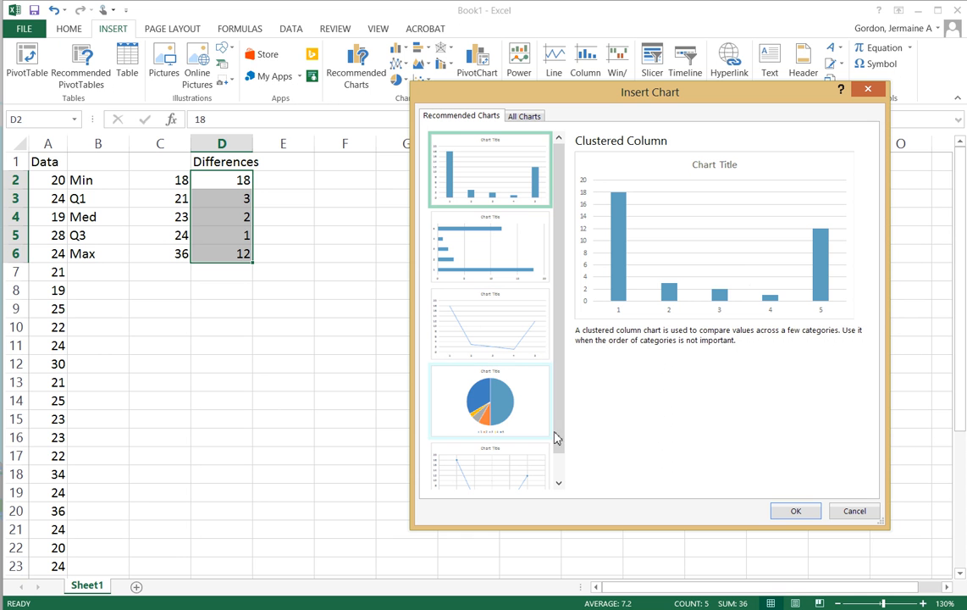
left_click(529, 118)
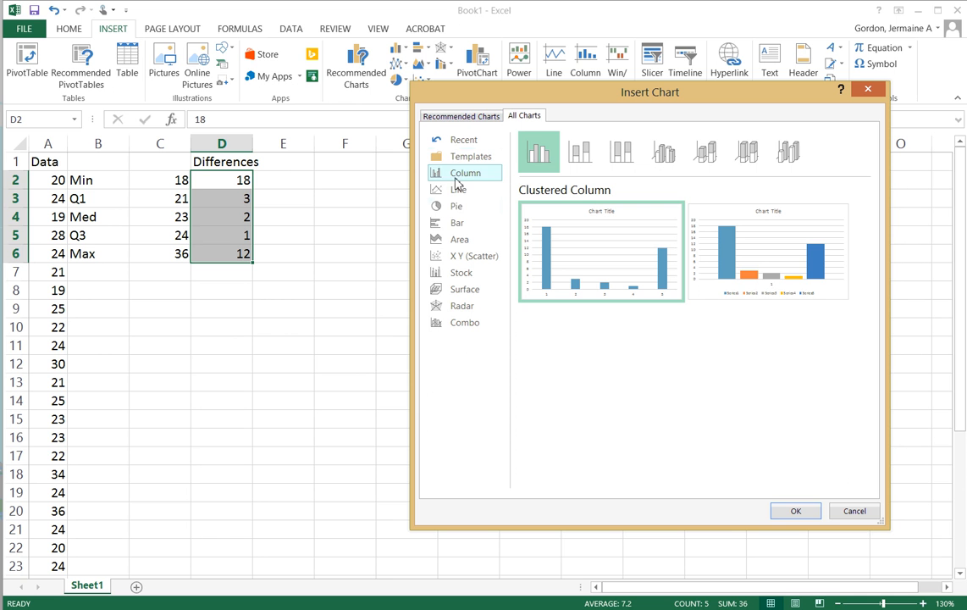
left_click(453, 226)
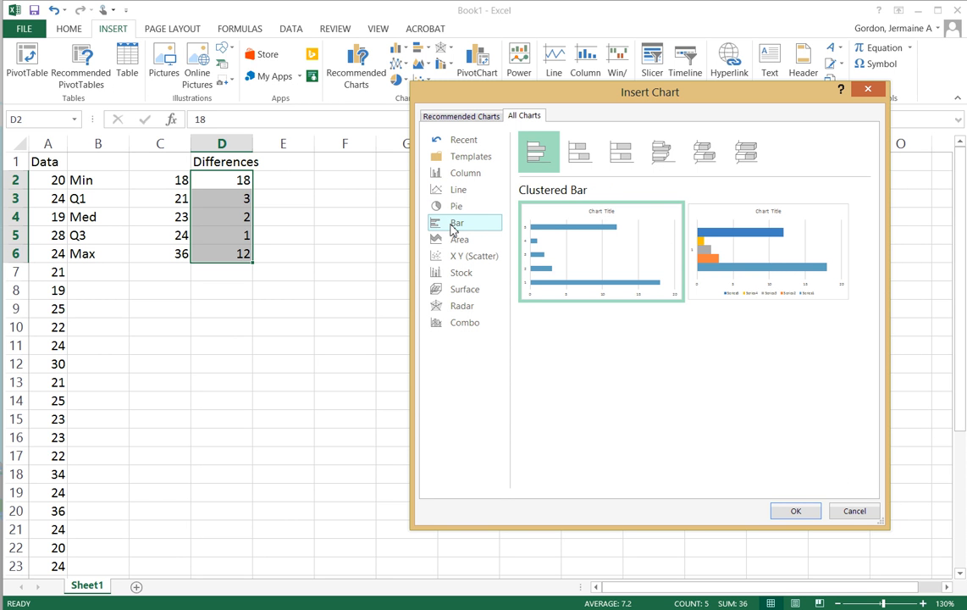
left_click(576, 153)
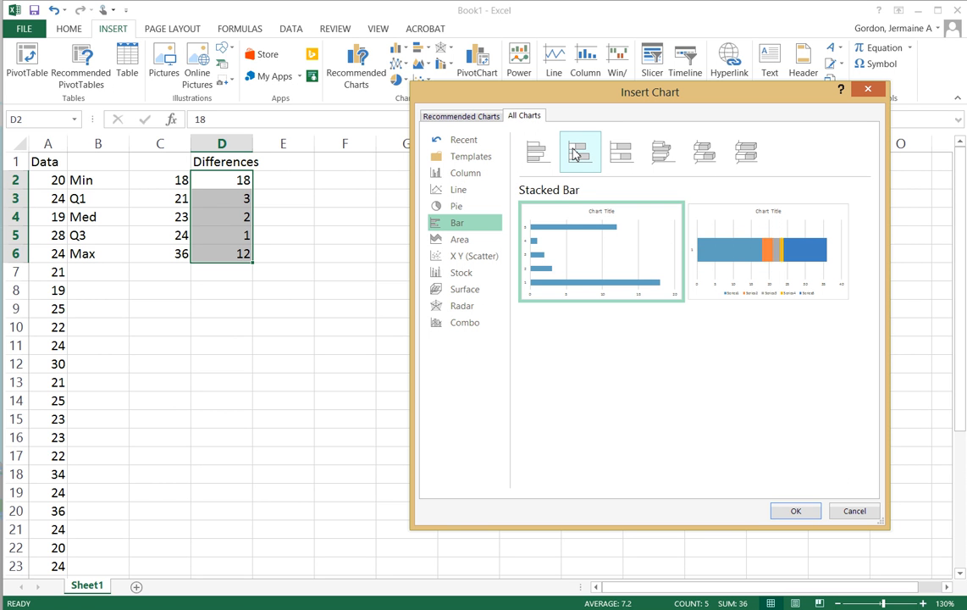
mouse_move(593, 252)
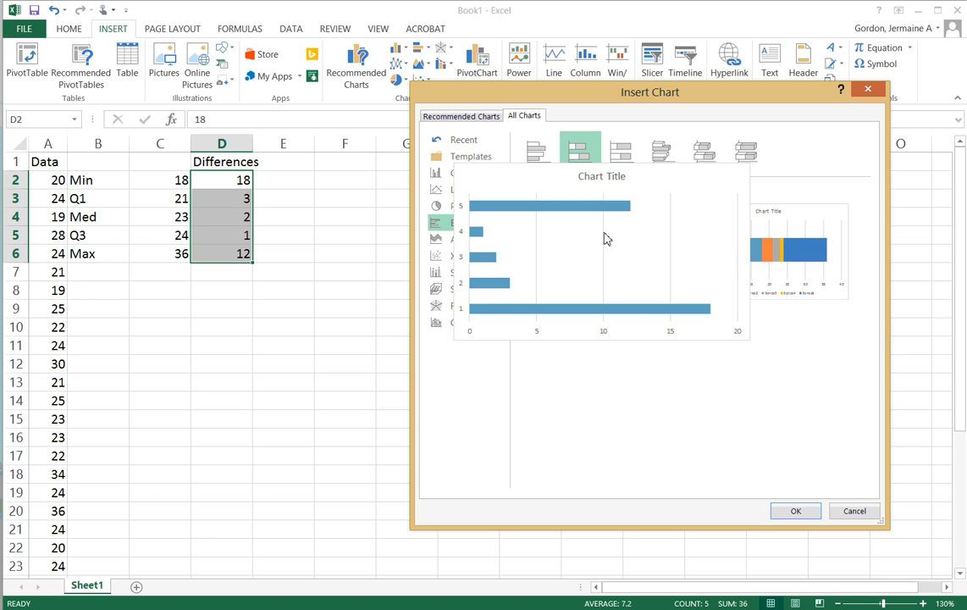
mouse_move(749, 235)
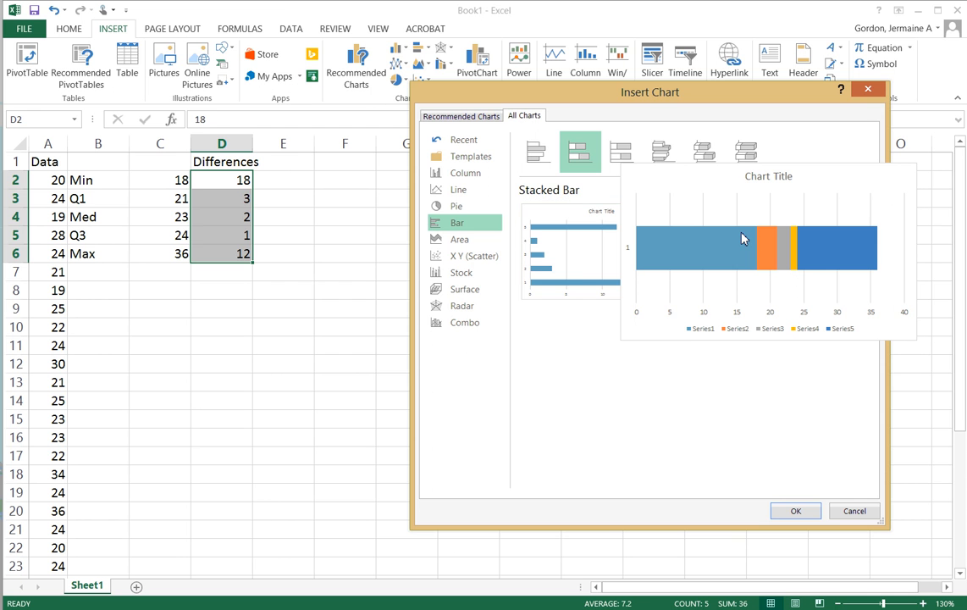
double_click(755, 212)
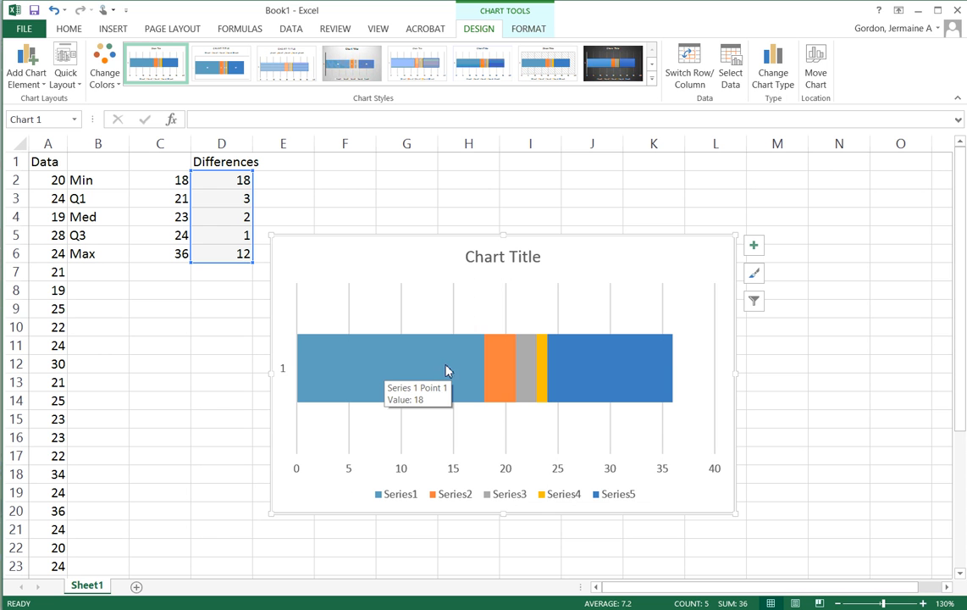
Set the first bar segment, Series1, to No fill in its data series formatting
left_click(375, 370)
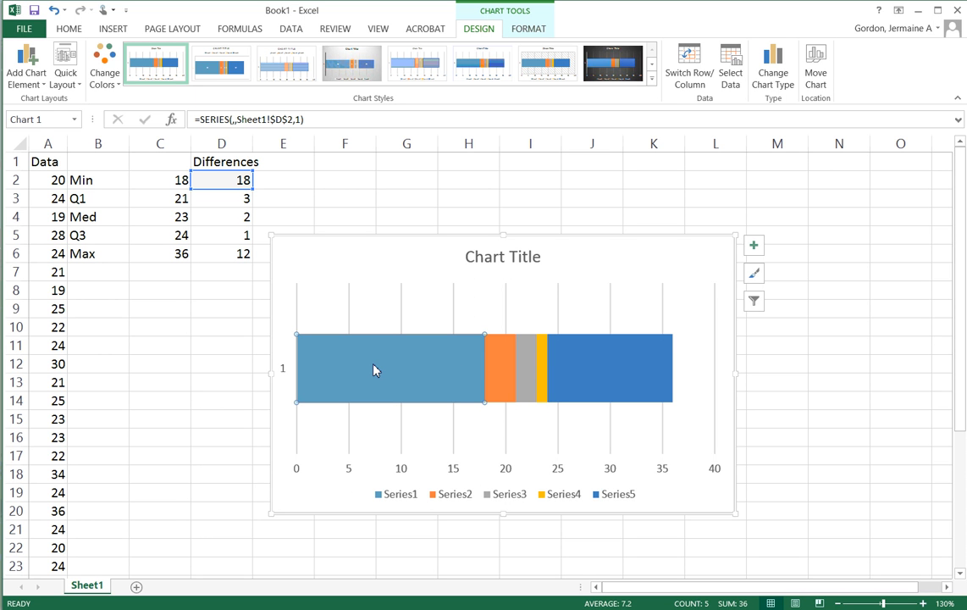
right_click(376, 370)
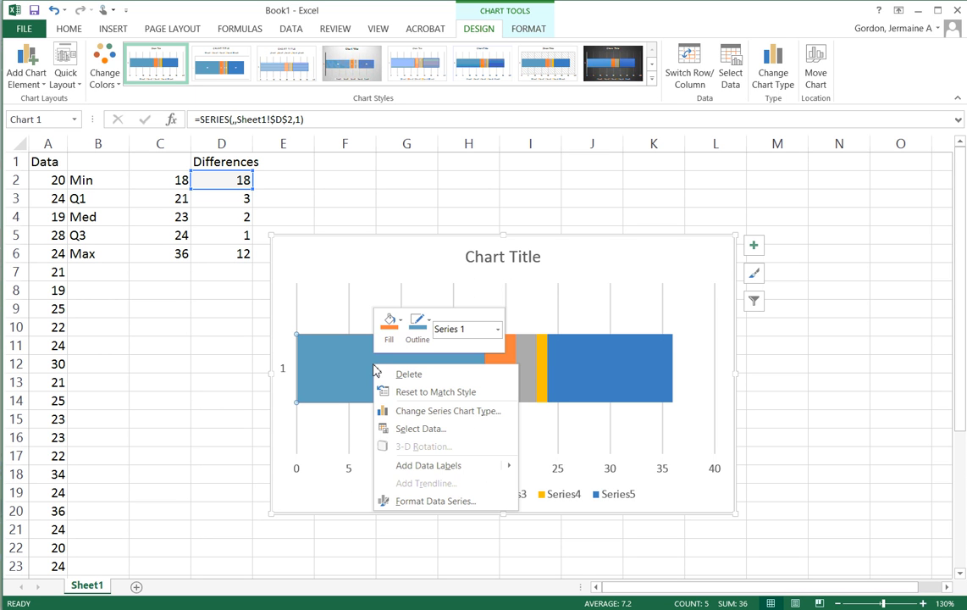
left_click(428, 502)
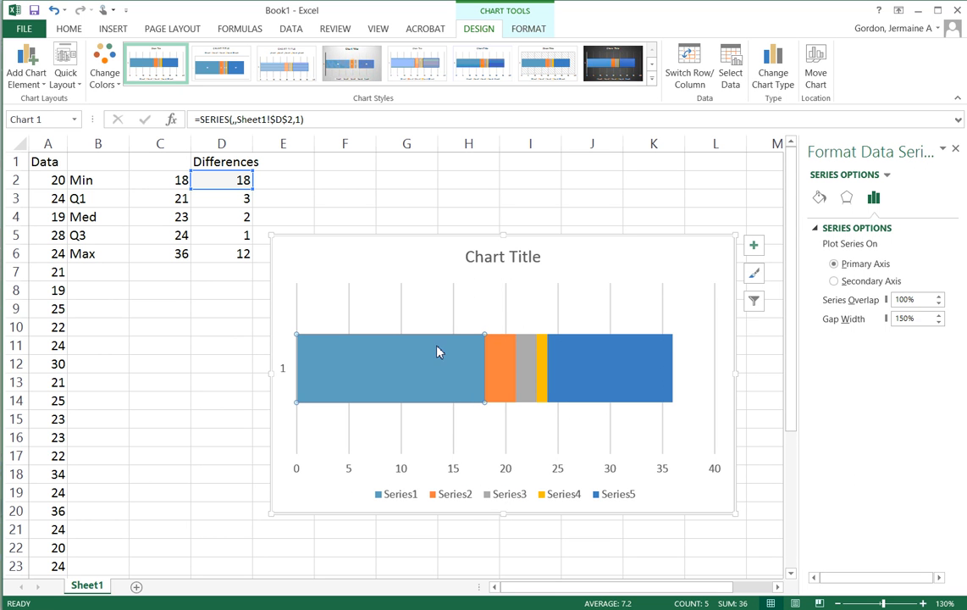
left_click(820, 200)
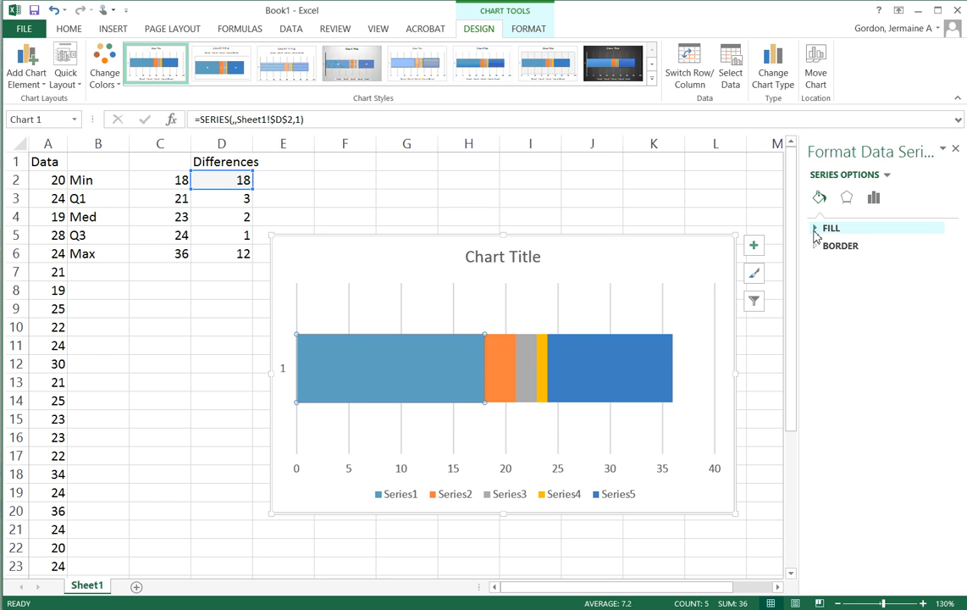
left_click(814, 231)
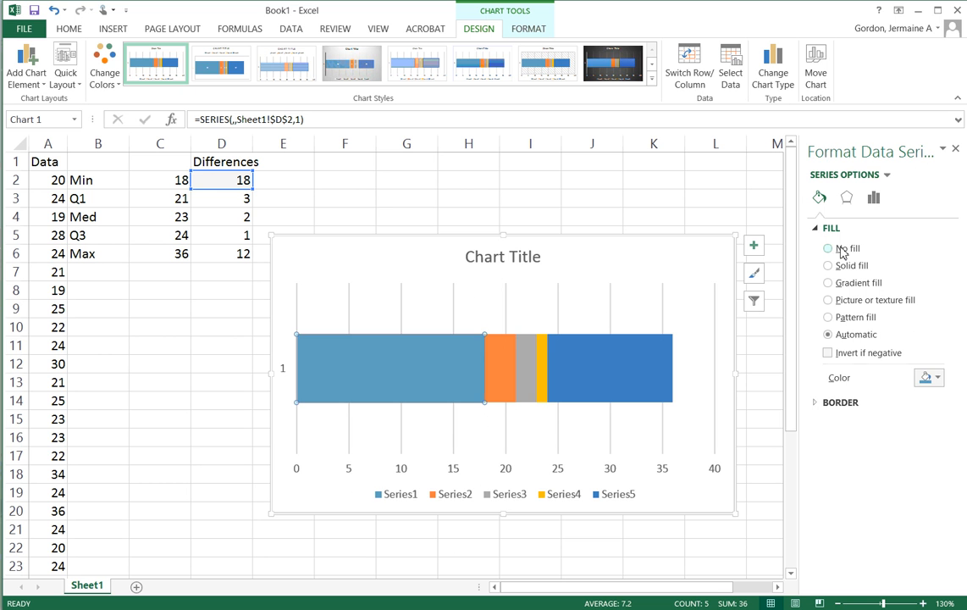
left_click(829, 249)
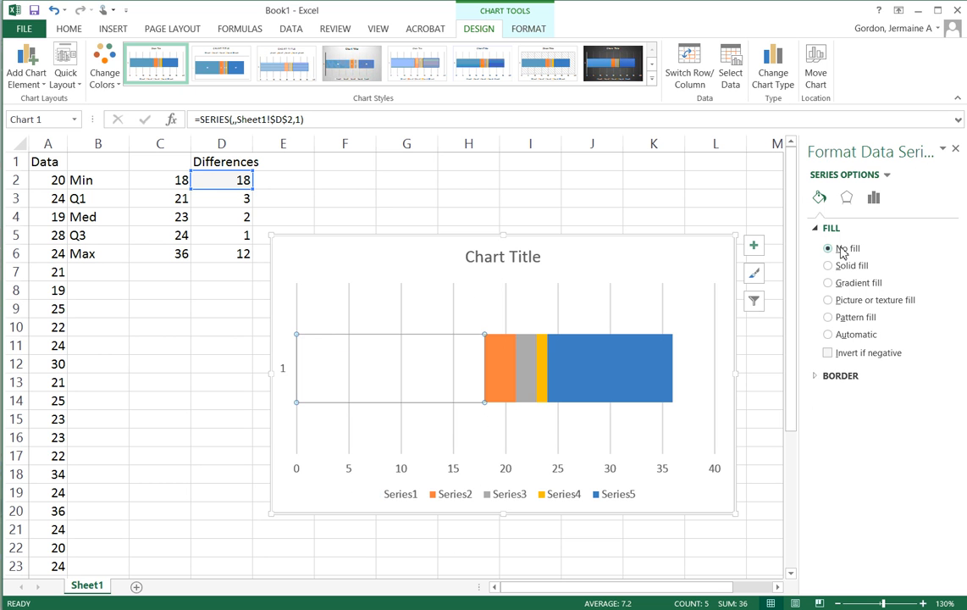
Set the Series2 and Series5 bar segments to No fill, leaving only the two box segments coloured
left_click(512, 377)
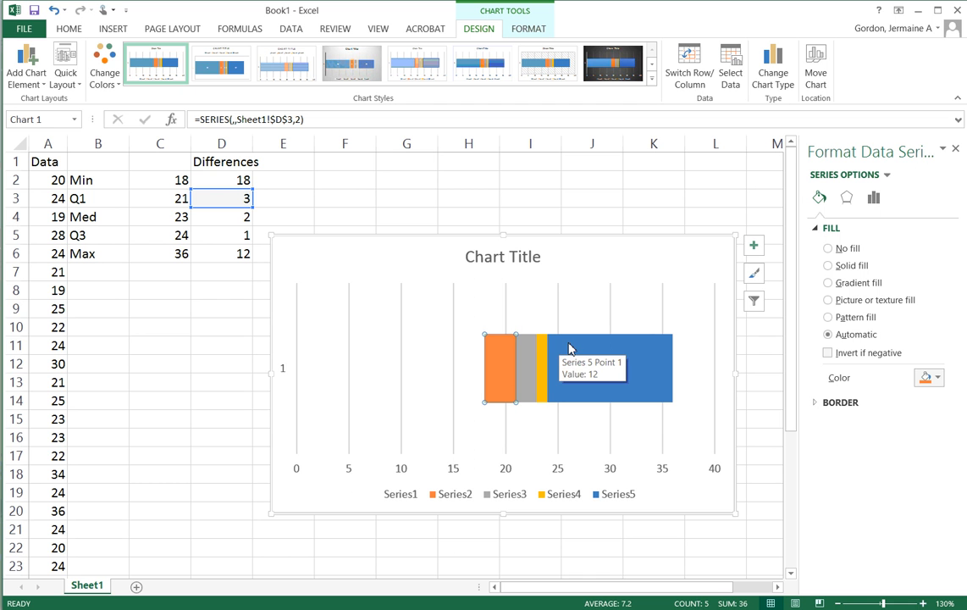
left_click(849, 254)
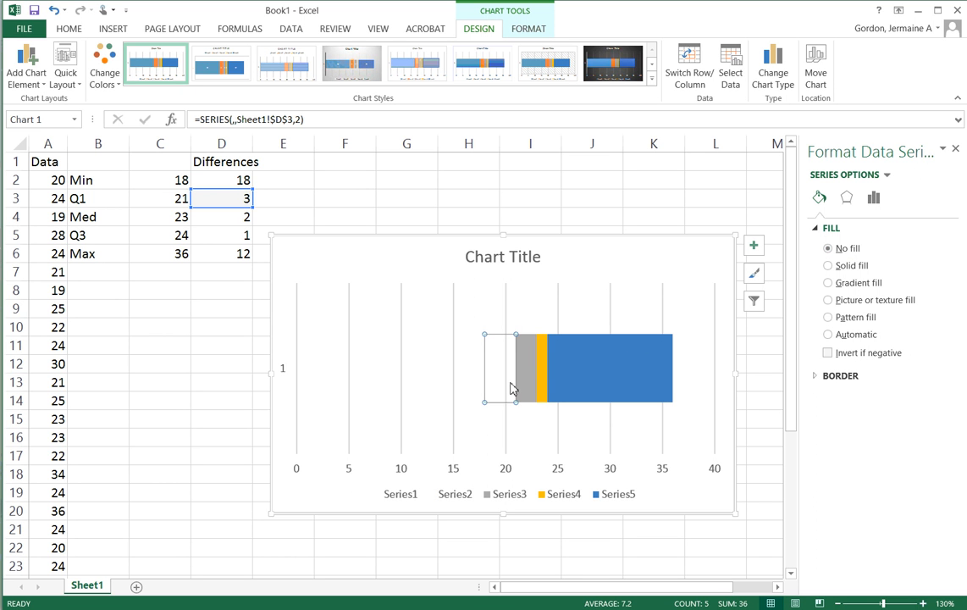
left_click(604, 381)
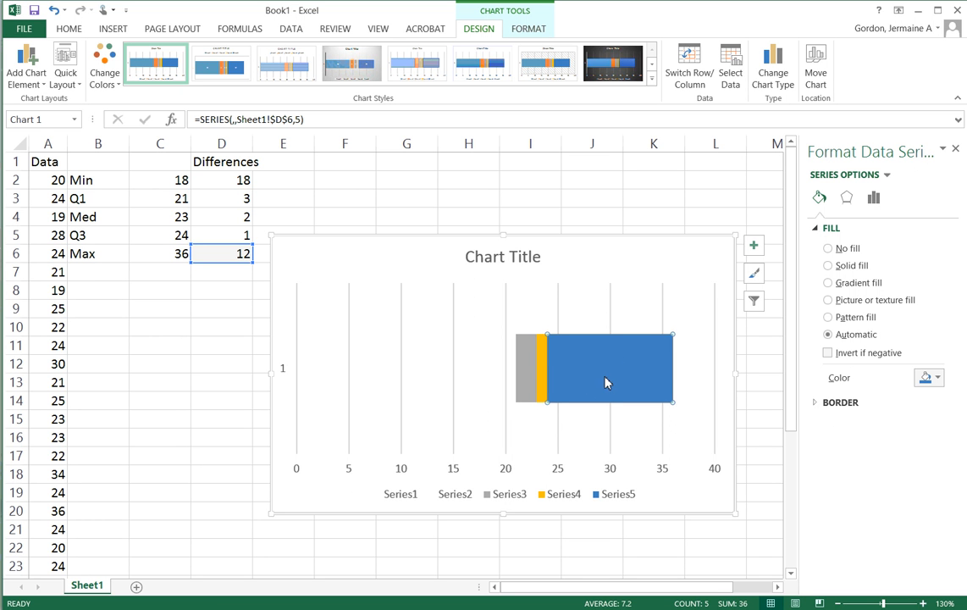
left_click(616, 366)
left_click(829, 249)
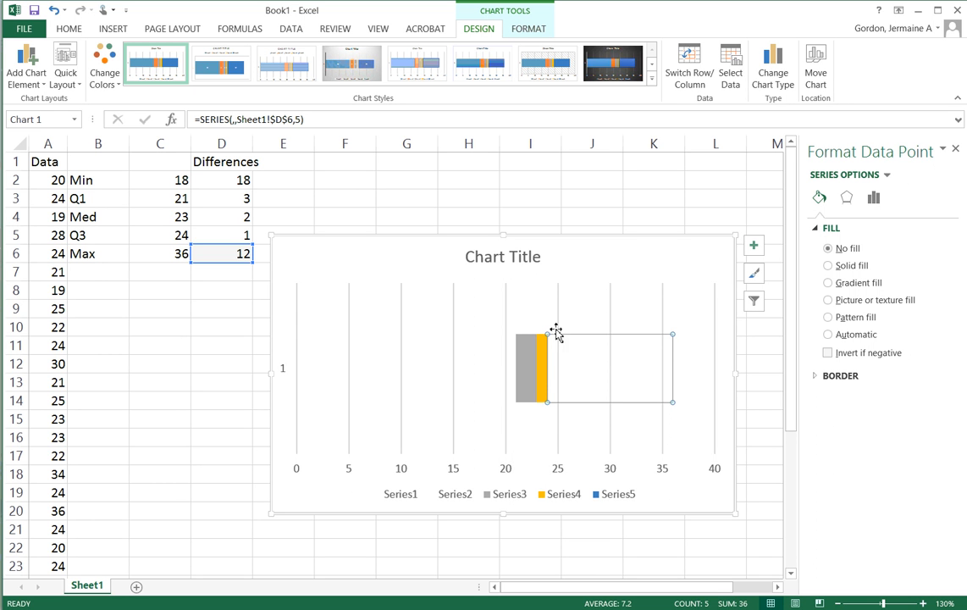
Add a horizontal error bar to Series2 with direction Minus and a fixed value of 3 as the lower whisker
left_click(508, 368)
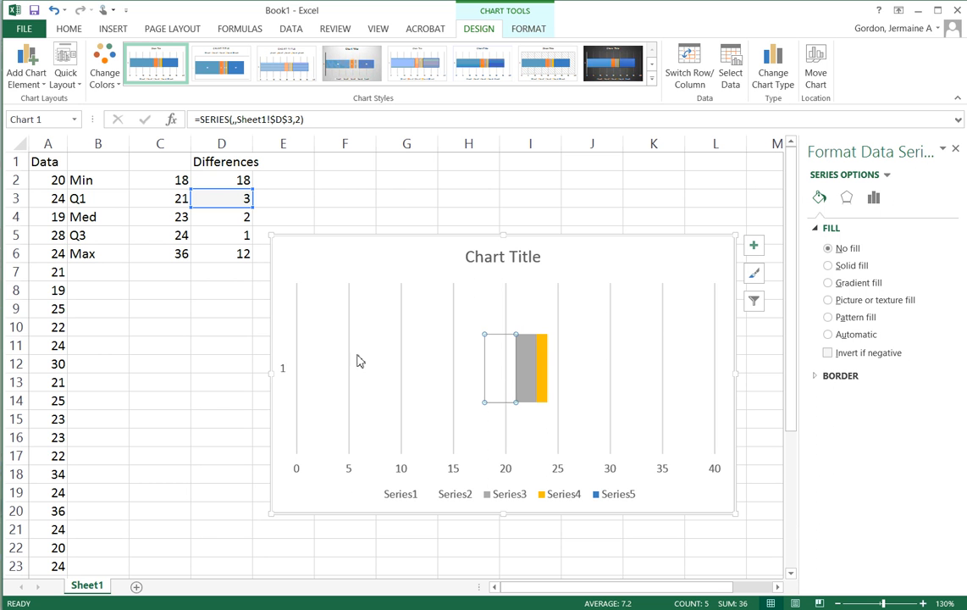
left_click(23, 71)
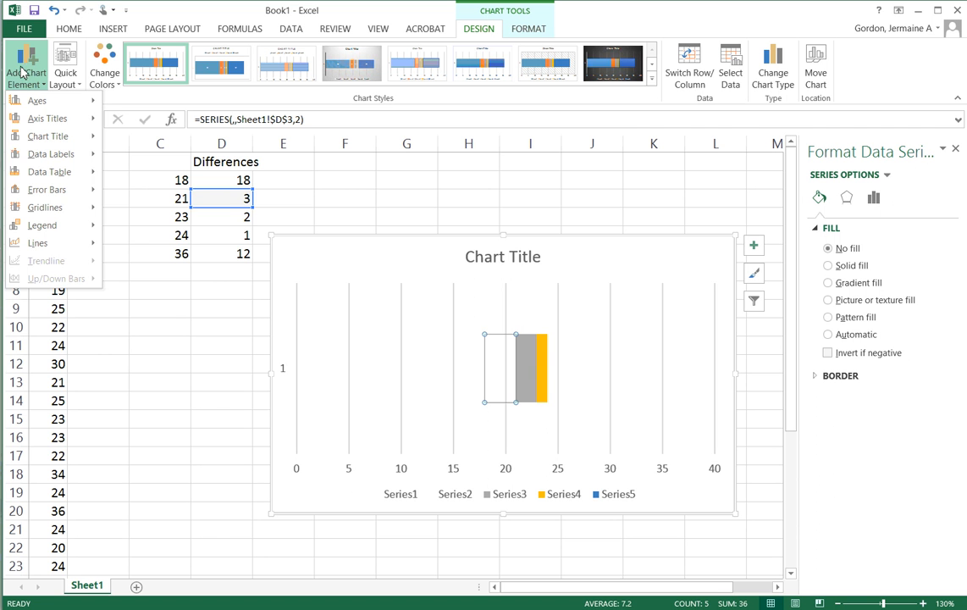
mouse_move(35, 191)
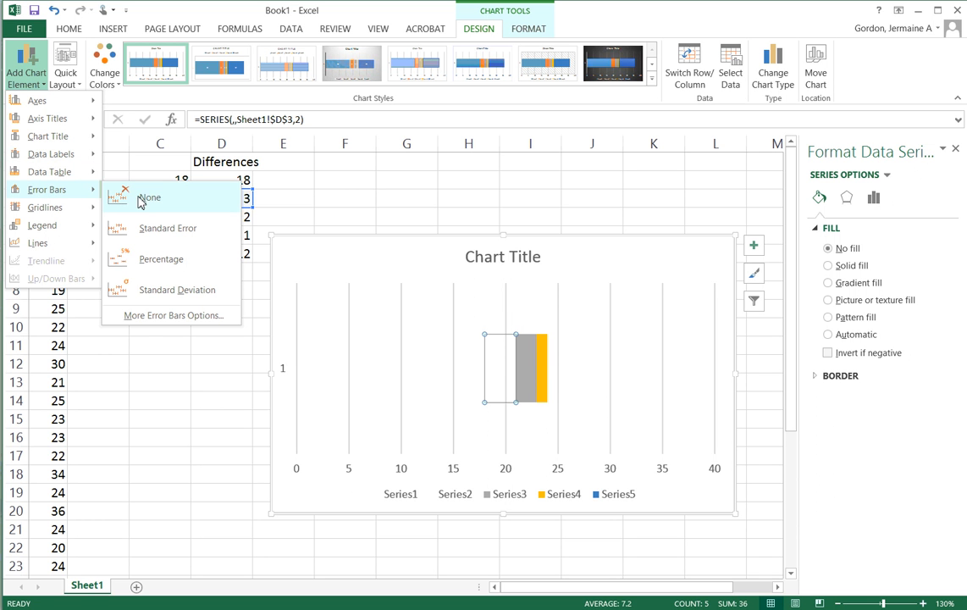
left_click(172, 316)
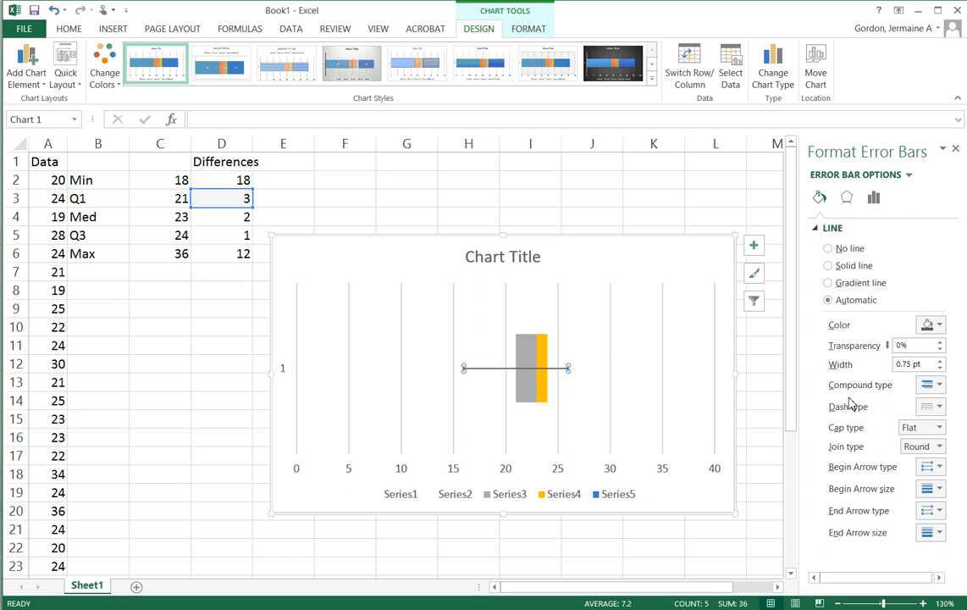
left_click(874, 198)
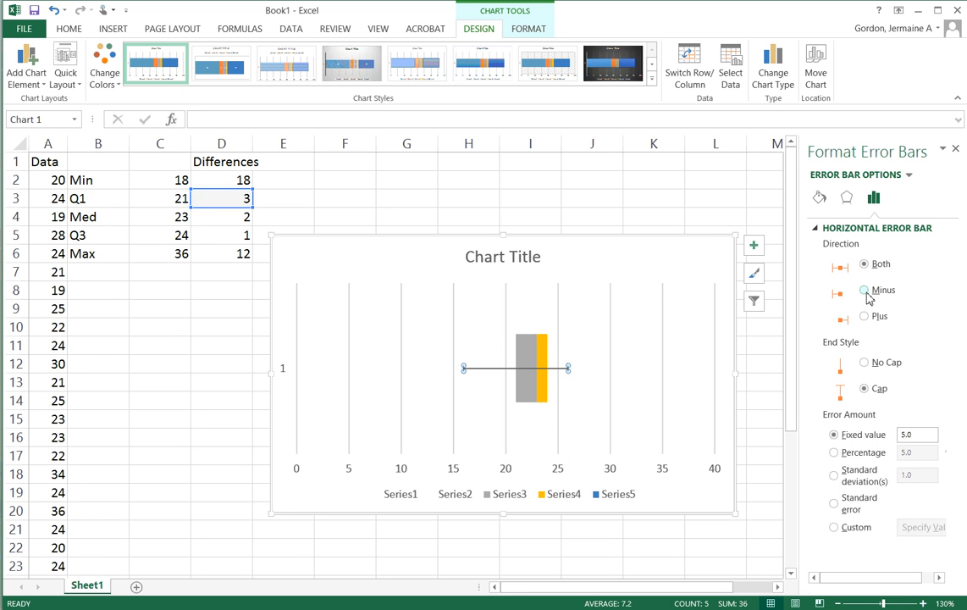
left_click(865, 291)
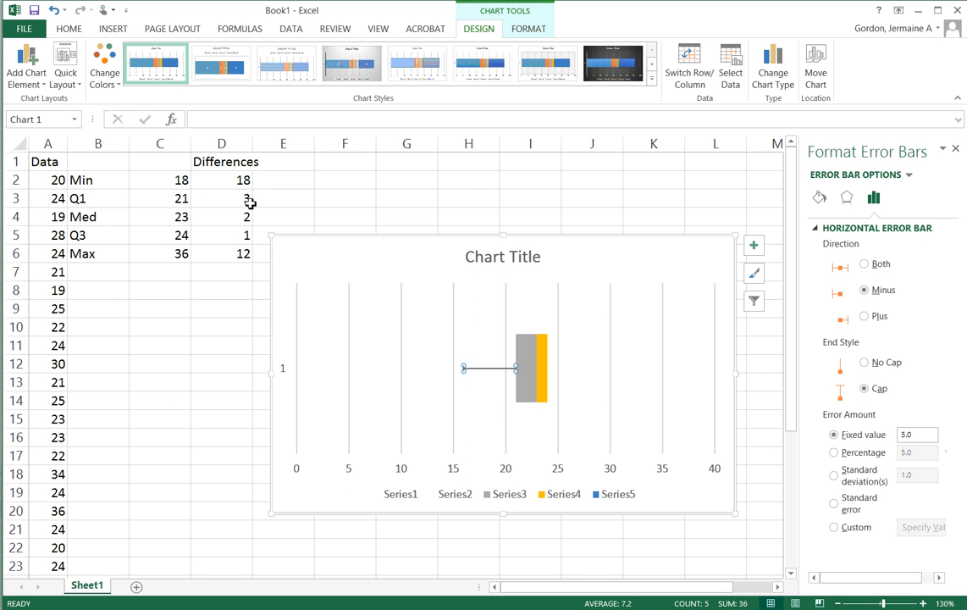
double_click(915, 434)
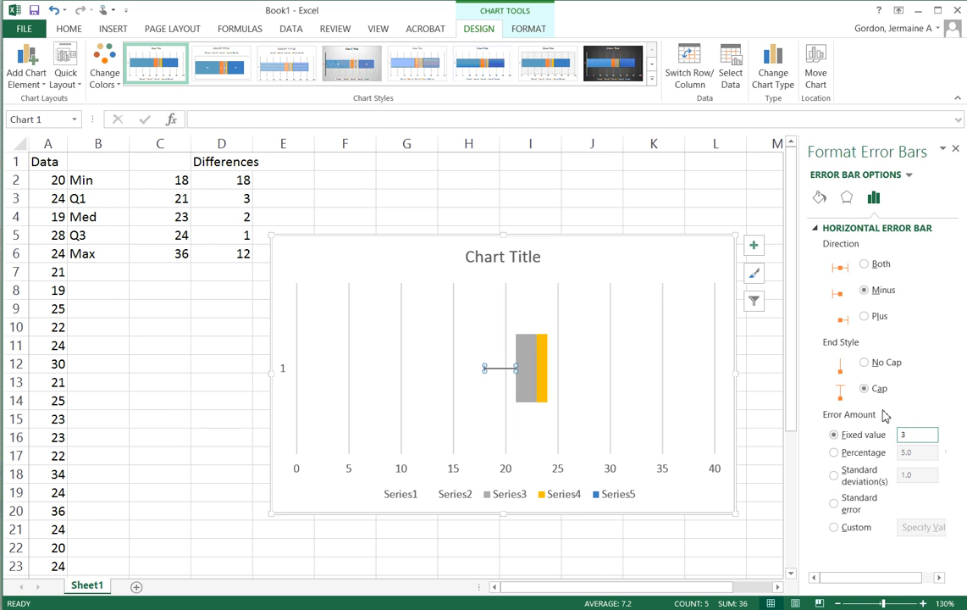
Add a horizontal error bar to Series4 with direction Plus and a fixed value of 12 as the upper whisker
left_click(545, 364)
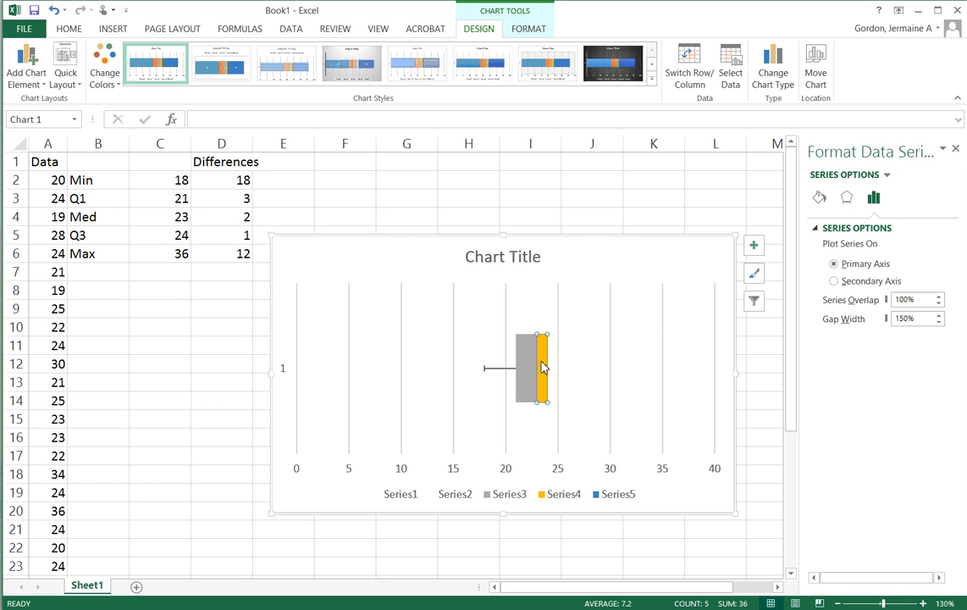
left_click(24, 70)
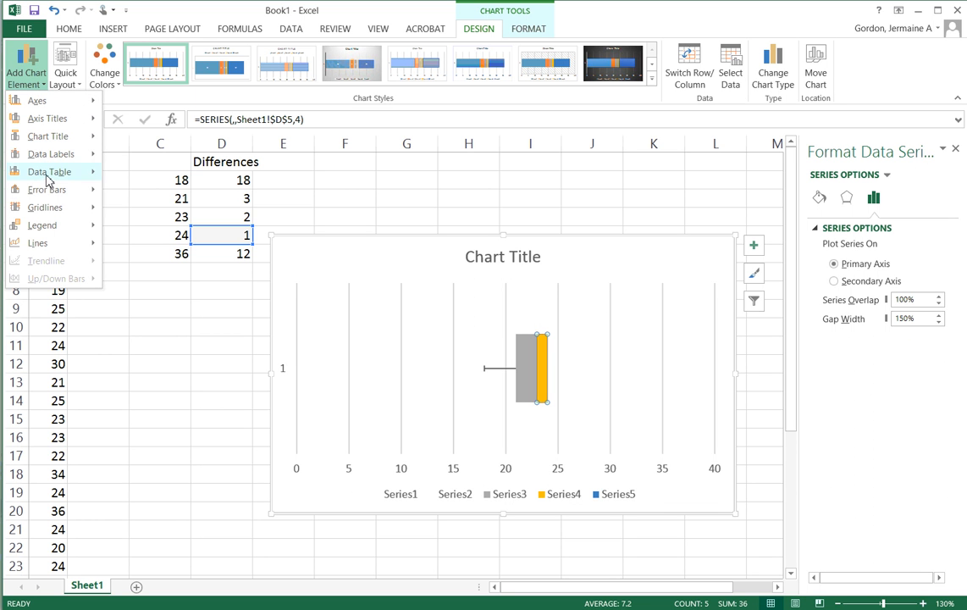
mouse_move(51, 195)
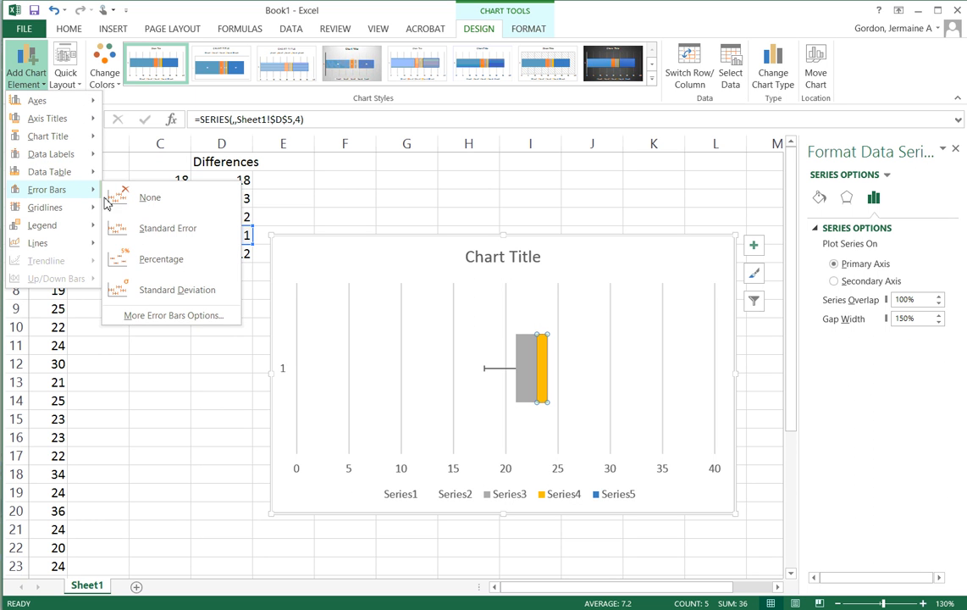
left_click(179, 320)
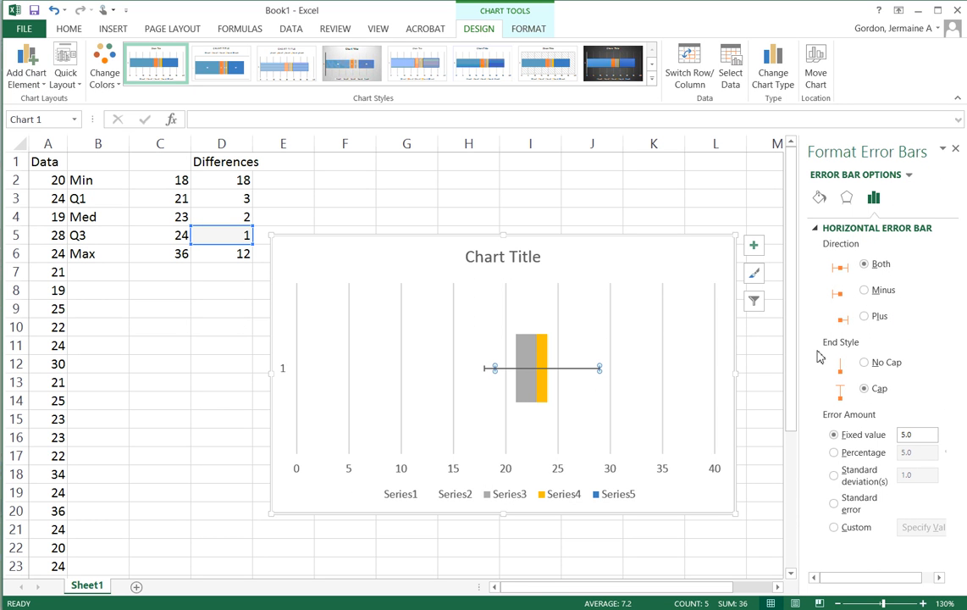
left_click(863, 316)
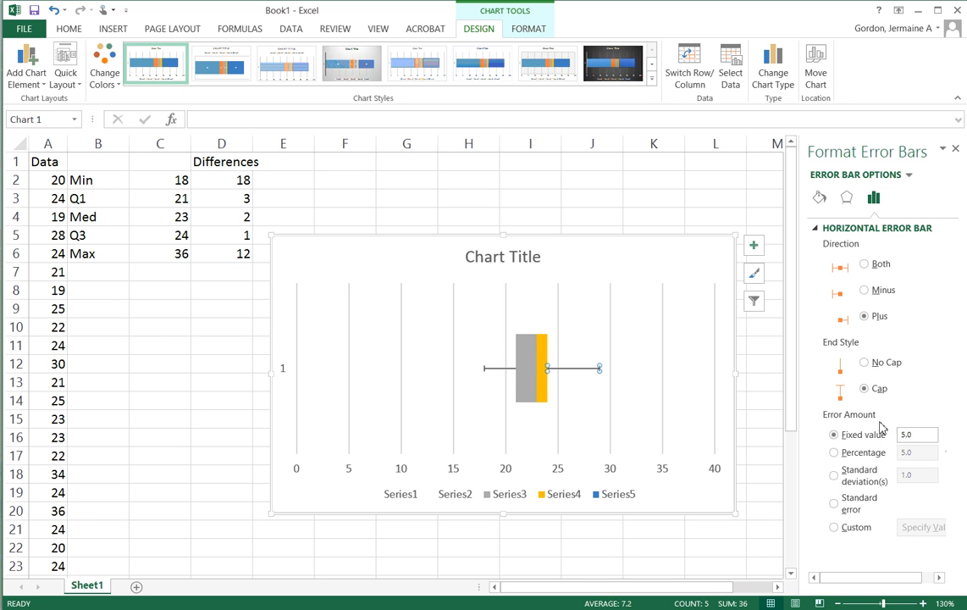
left_click_drag(912, 436, 868, 442)
key("Return")
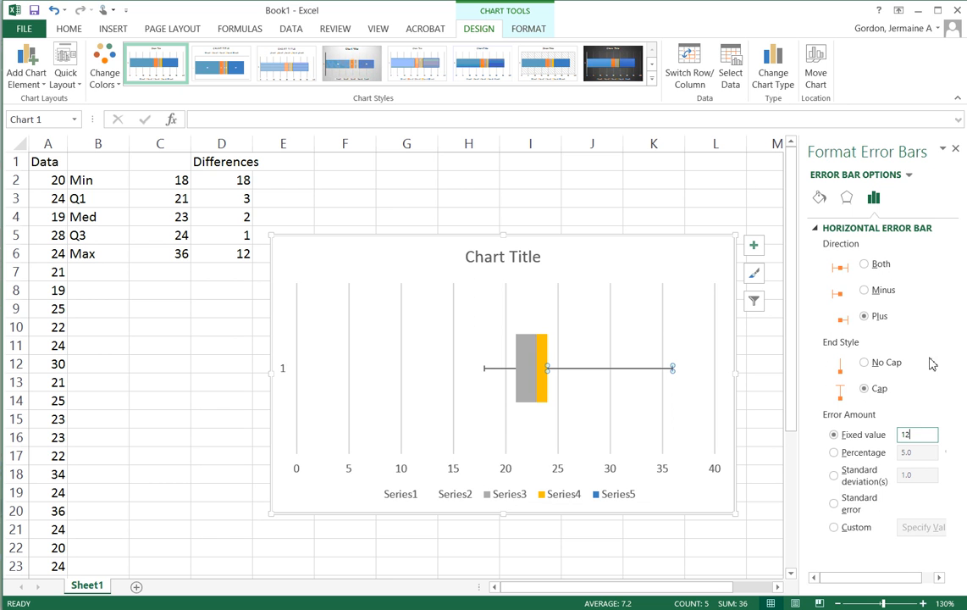
left_click(955, 150)
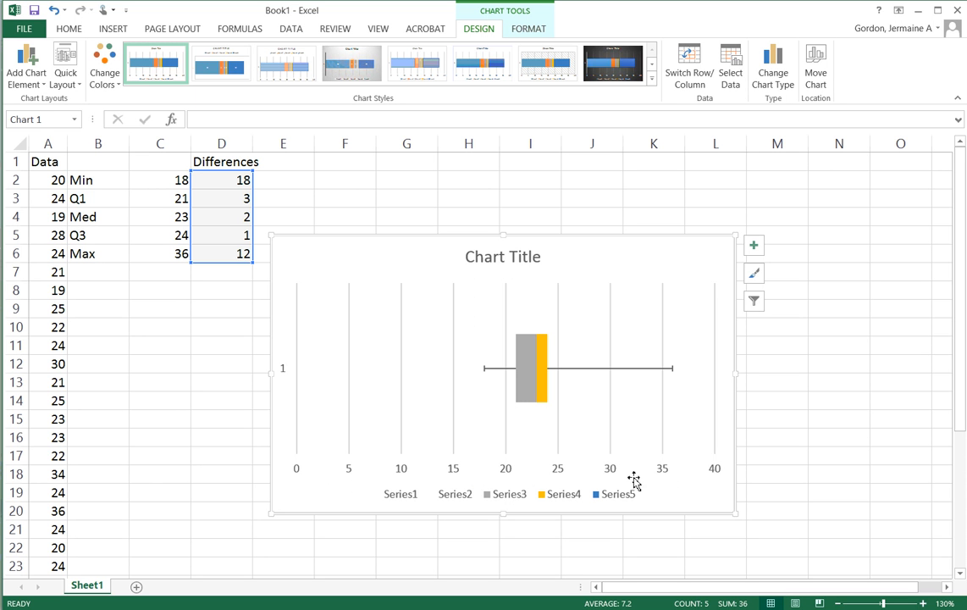
Add minor gridlines to the chart's horizontal value axis
left_click(295, 473)
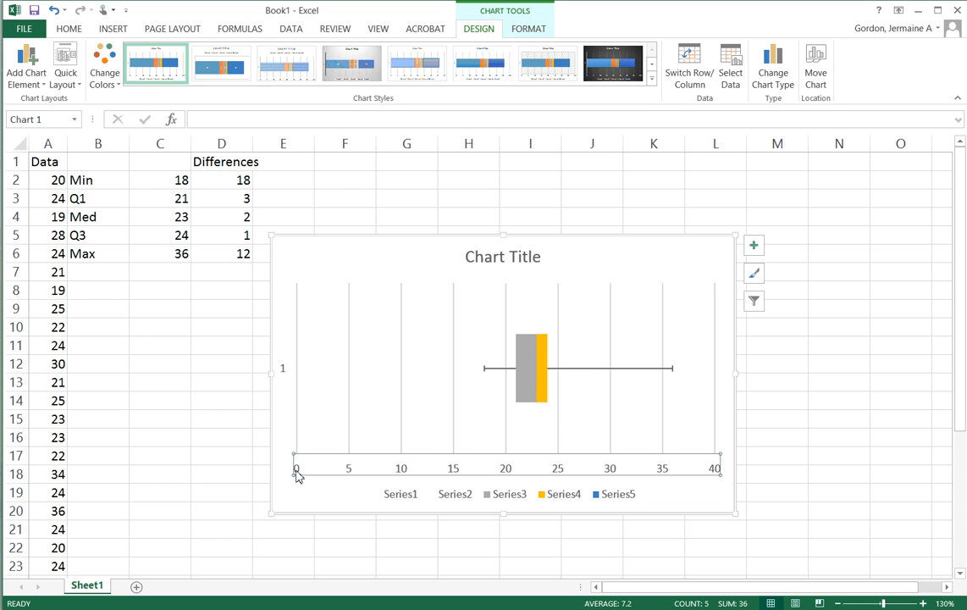
right_click(297, 475)
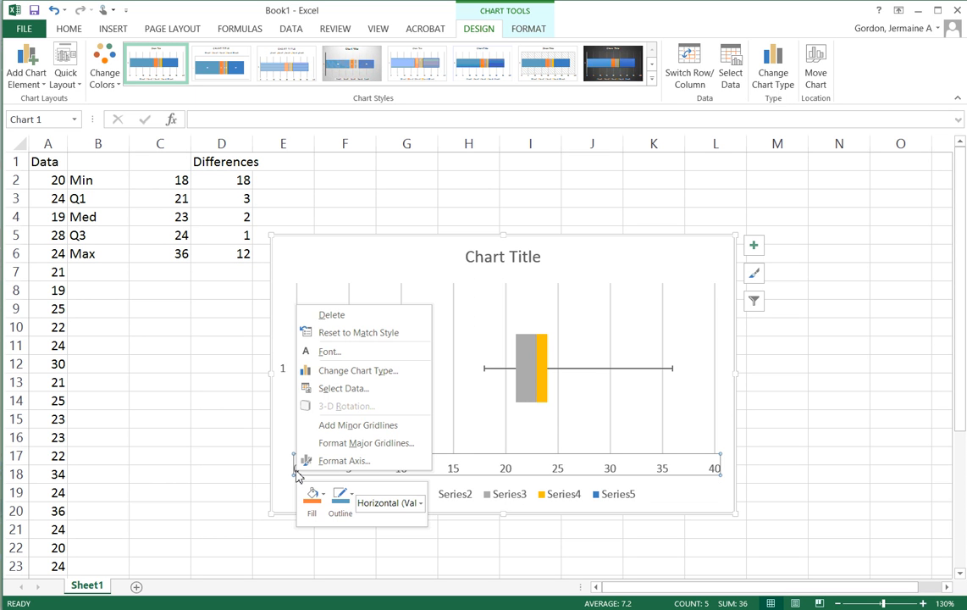
left_click(359, 426)
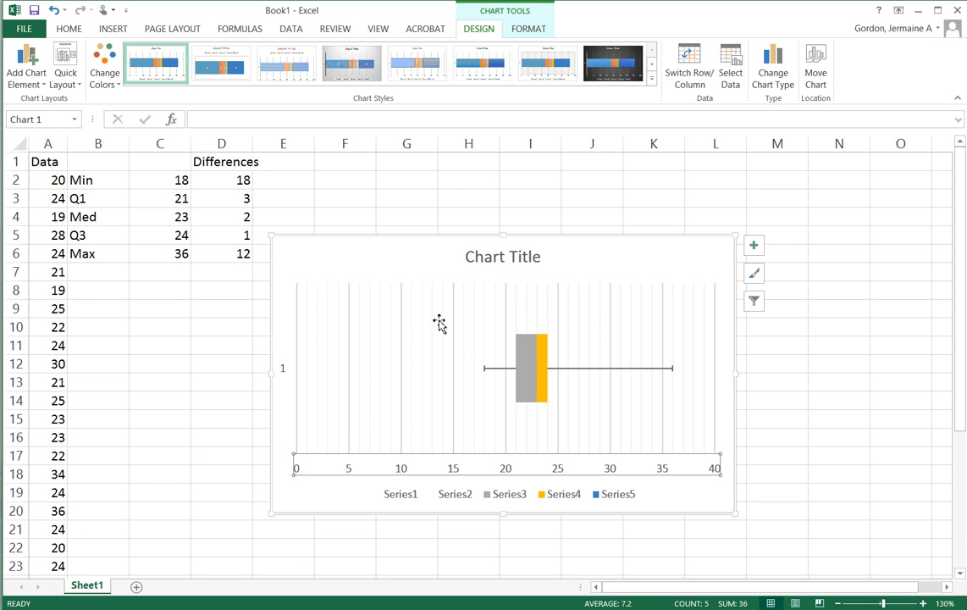